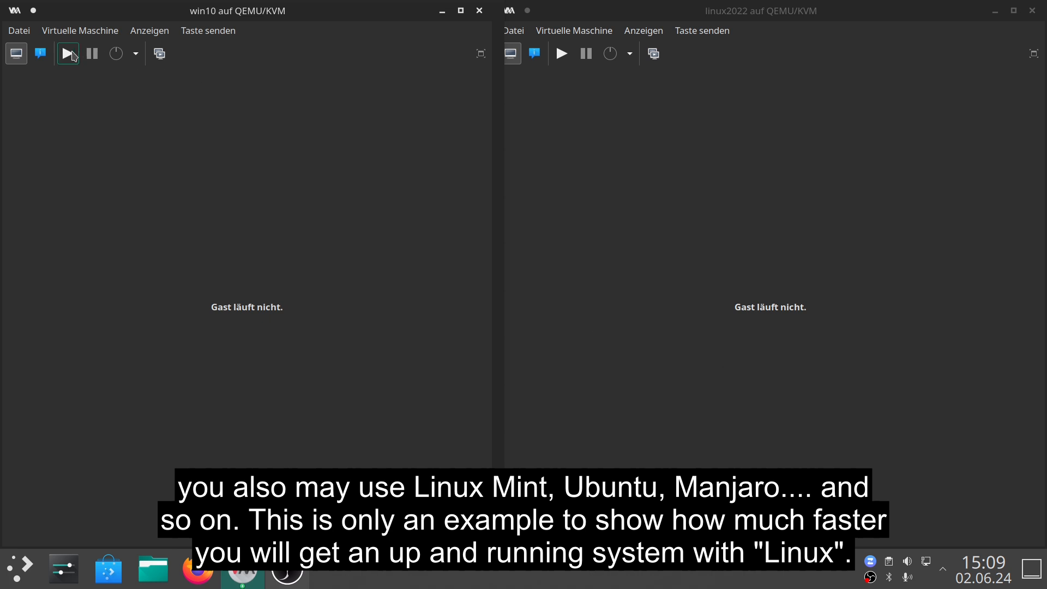
Start the win10 and linux2022 virtual machines.
click(68, 54)
click(604, 177)
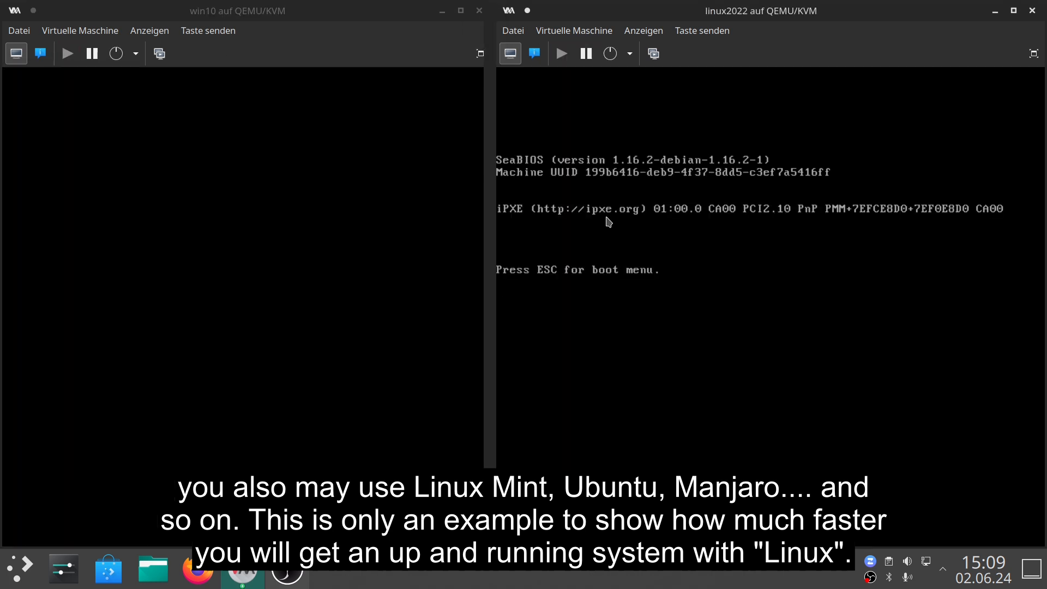
click(607, 221)
Boot the linux2022 VM from the DVD drive into the Live system (amd64) entry.
key(Escape)
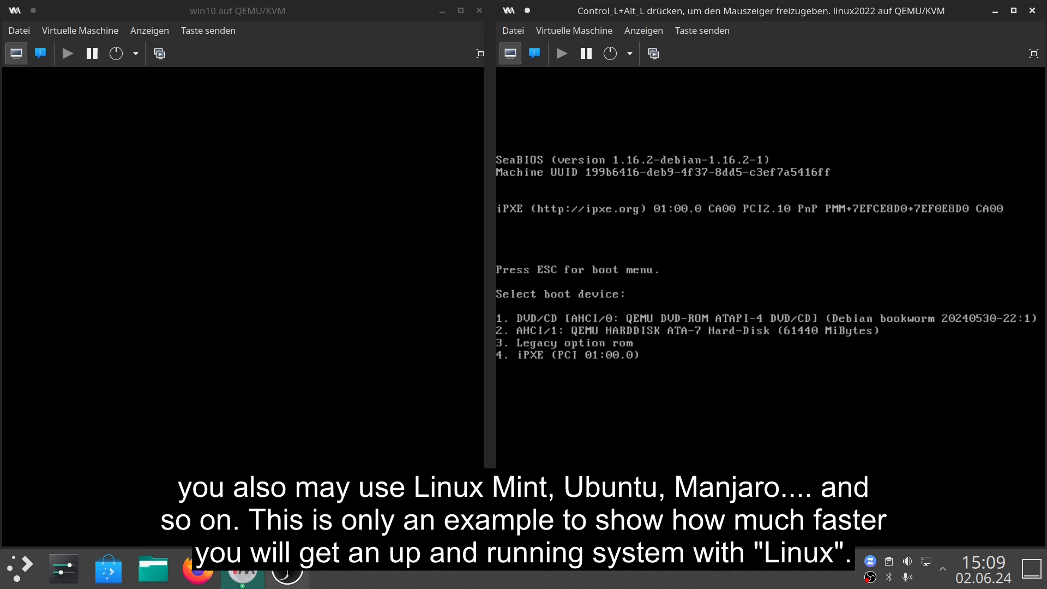
key(1)
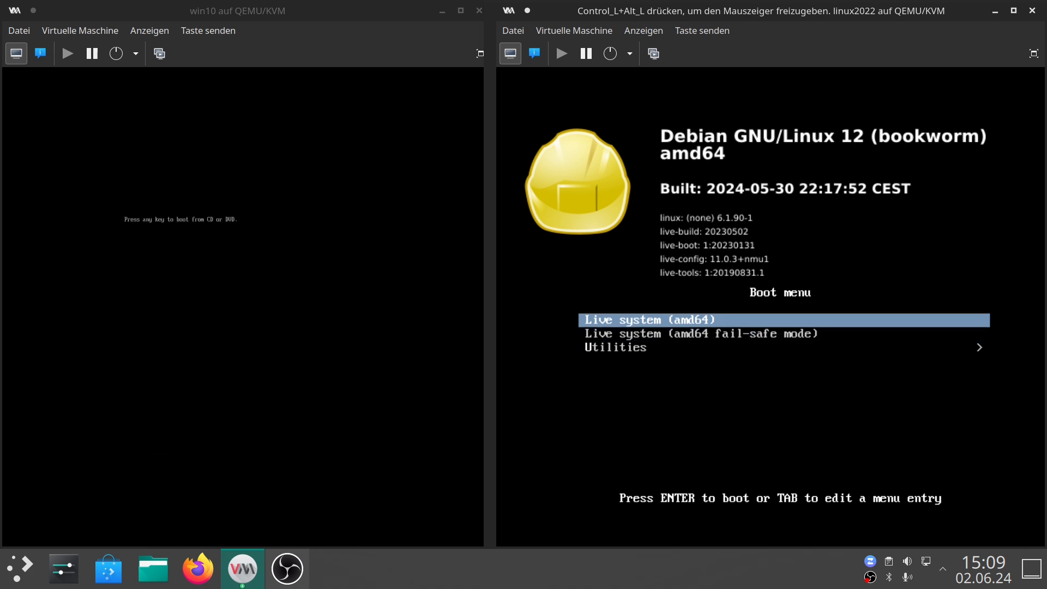
key(Return)
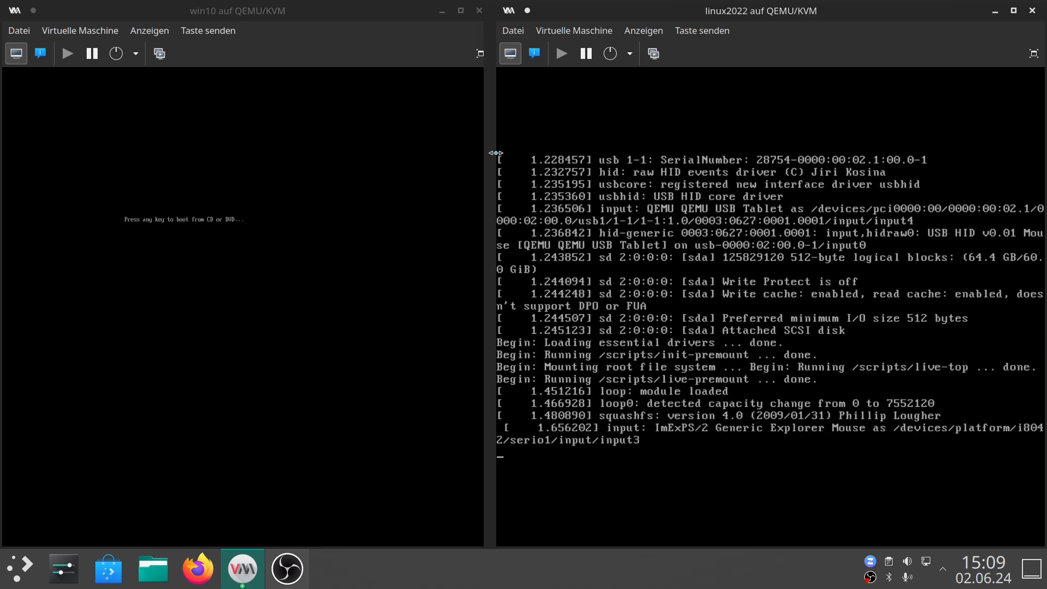
Boot the win10 VM from its CD/DVD and release the captured mouse pointer.
click(272, 218)
key(Return)
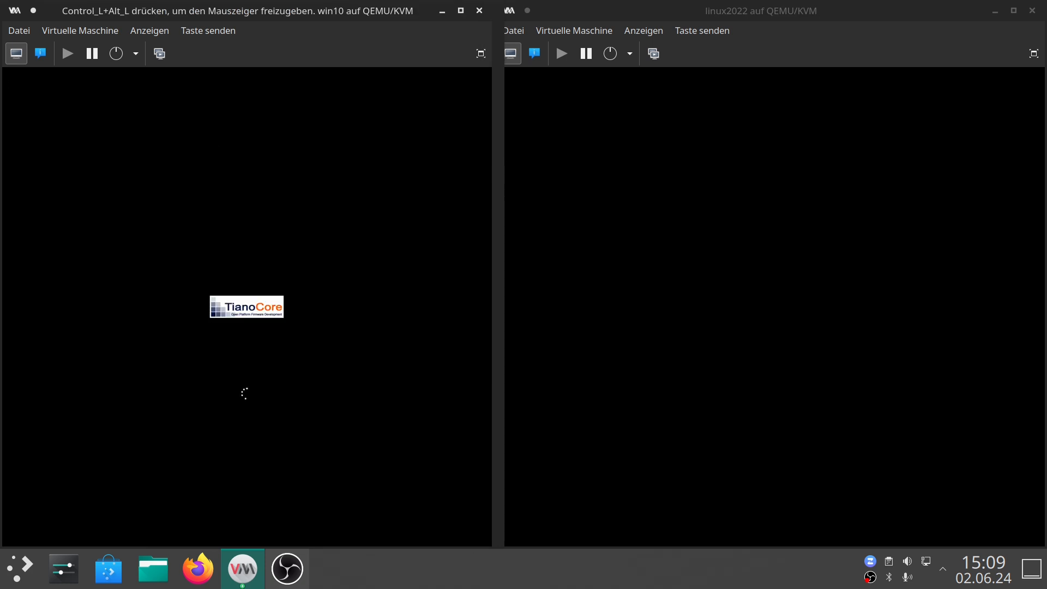
key(ctrl+alt)
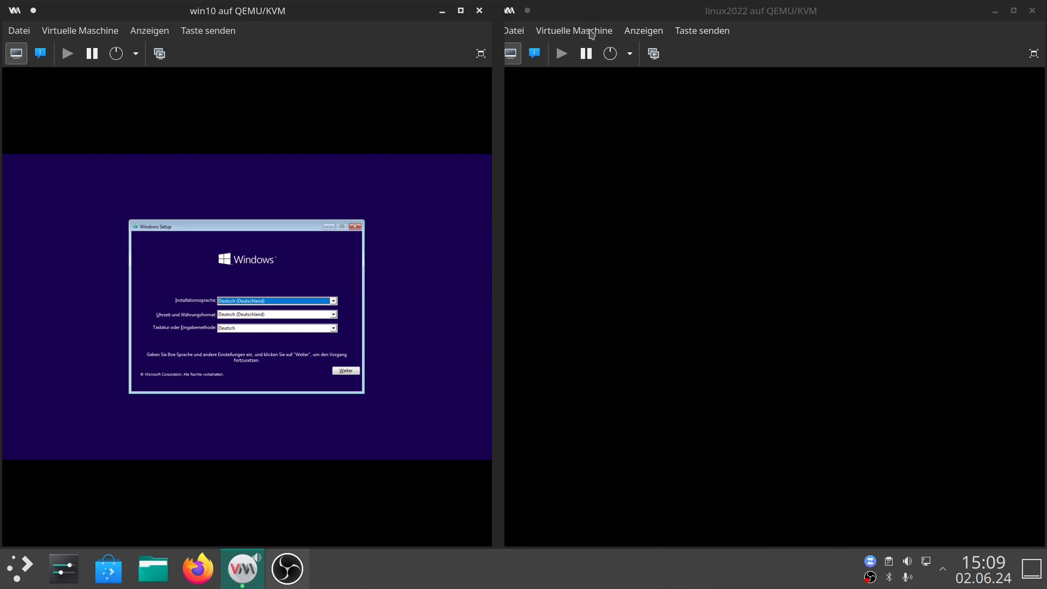
click(628, 31)
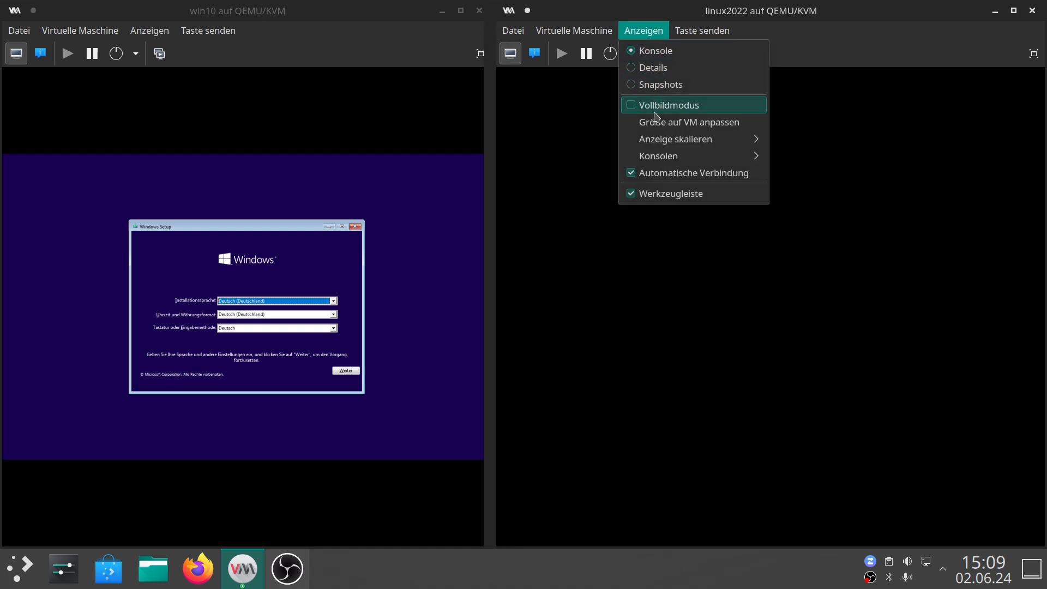
click(150, 30)
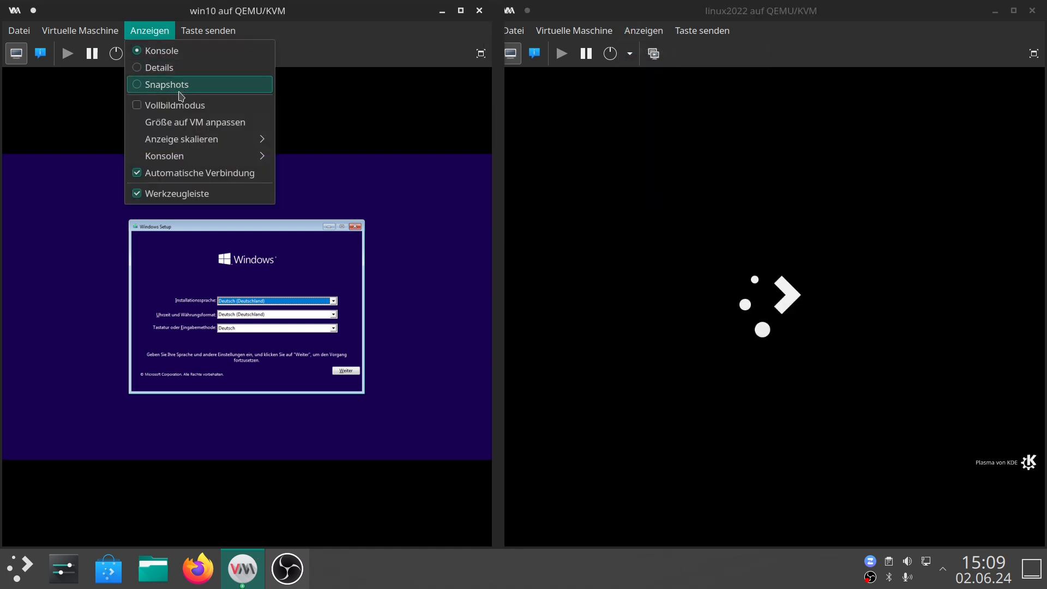
mouse_move(185, 143)
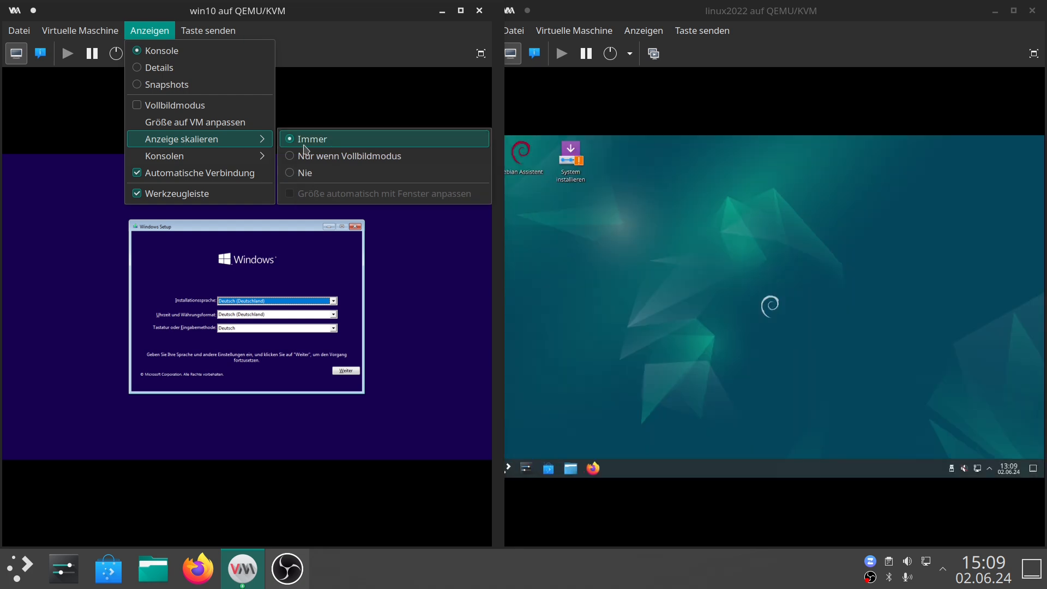
click(337, 15)
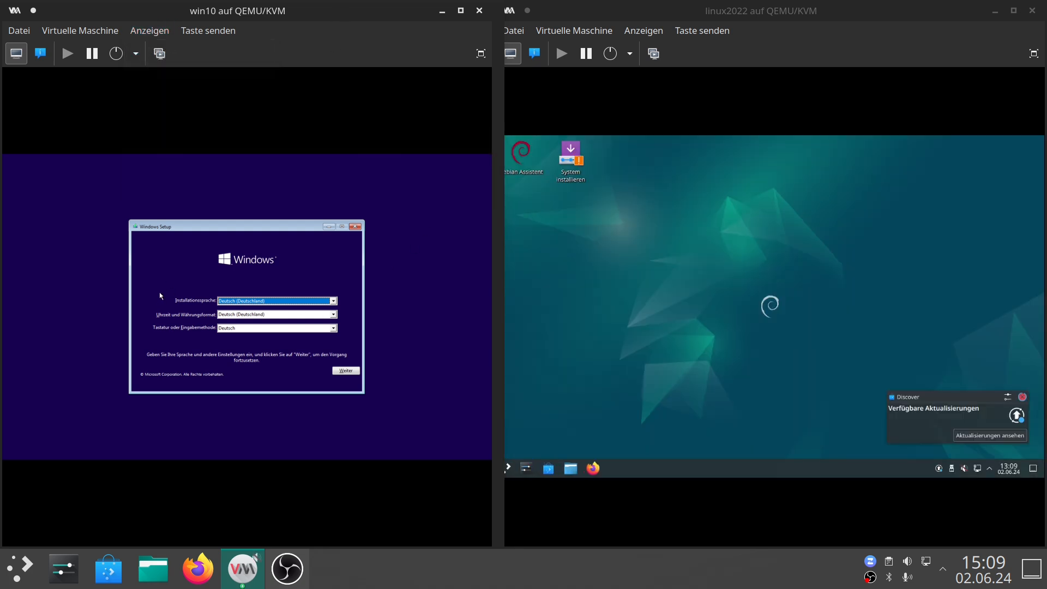
Accept the default German language settings in Windows Setup and start the installation.
click(348, 371)
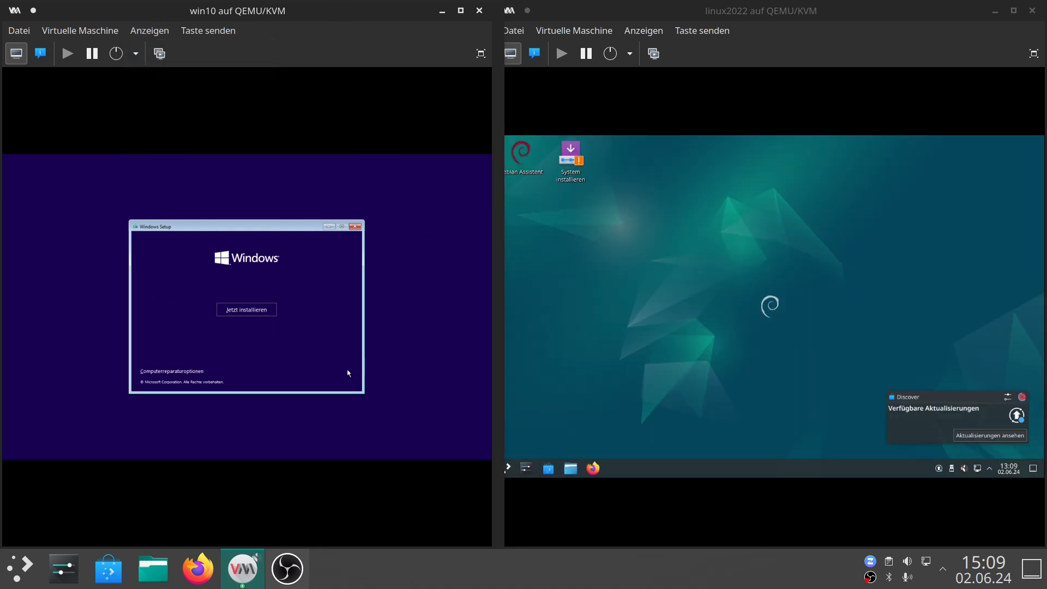
click(272, 310)
Launch System installieren on the Debian live desktop and continue past the warning.
click(839, 298)
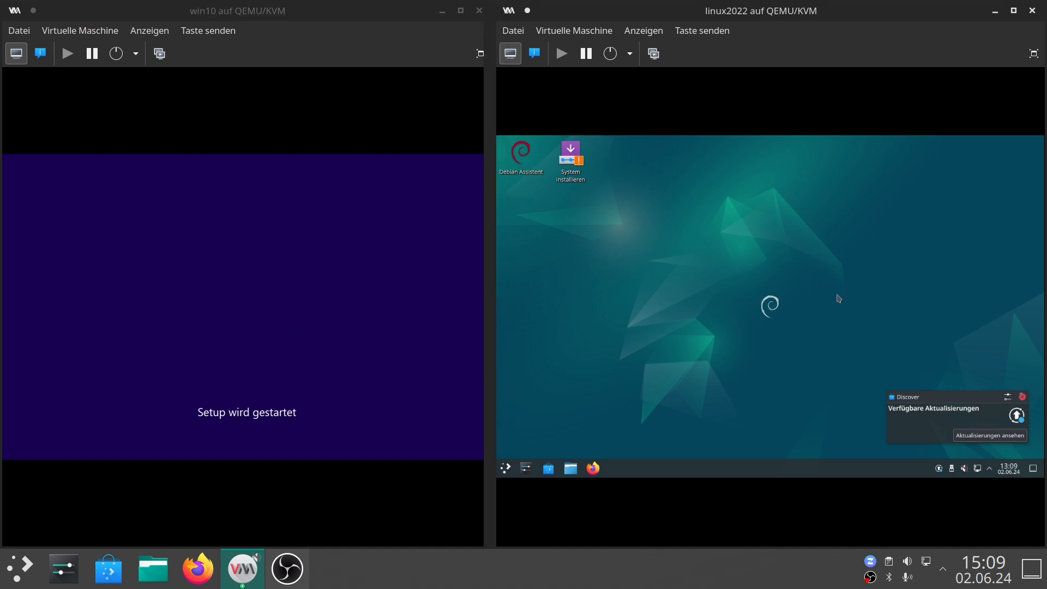
click(573, 164)
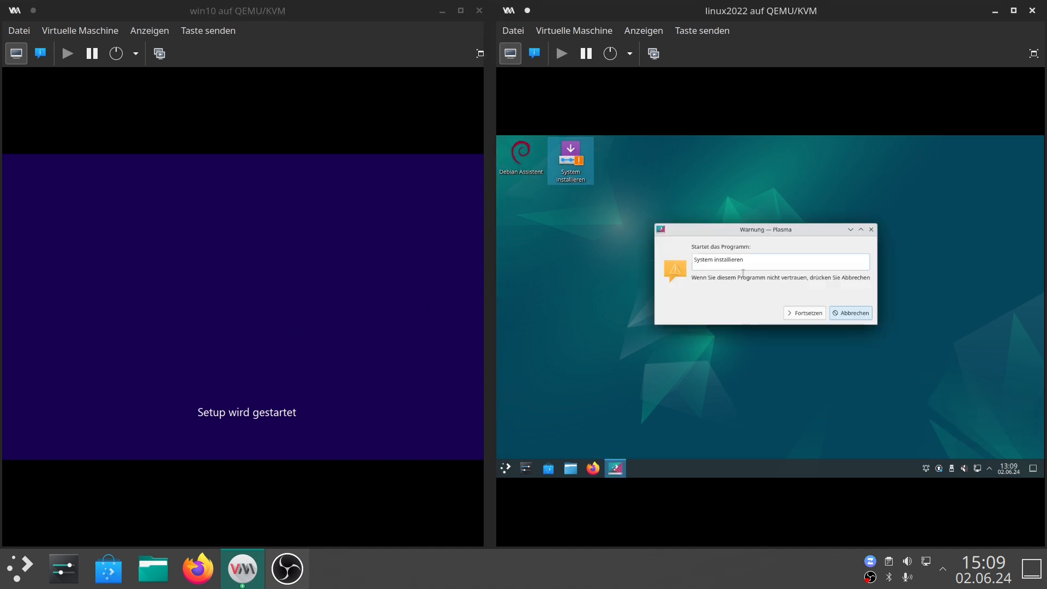
click(801, 315)
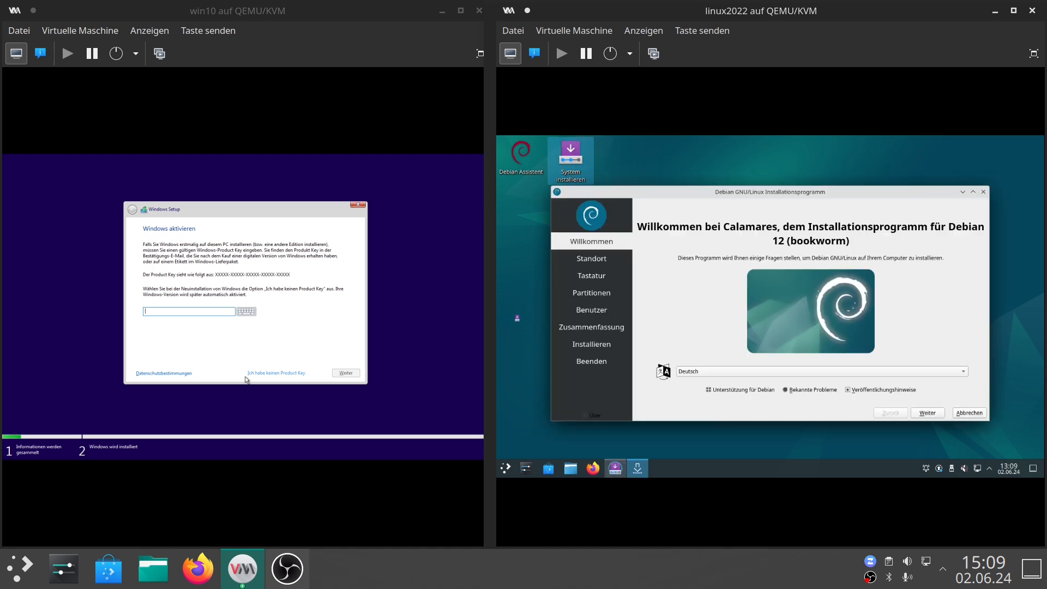
Skip the Windows product key and continue past the Debian installer's welcome page.
click(299, 372)
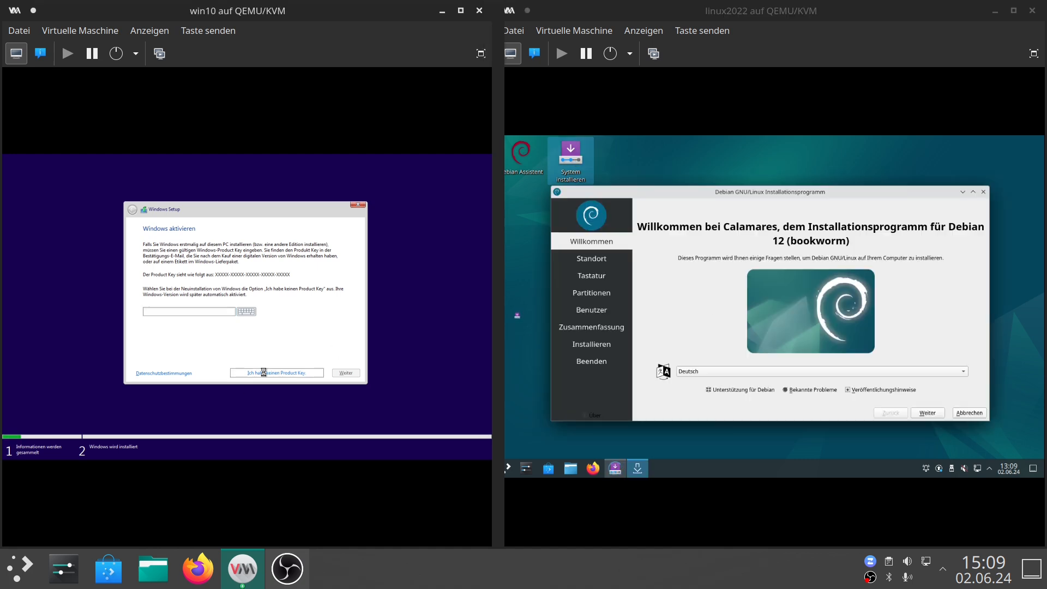
click(923, 416)
click(923, 413)
Set the Debian location to region Europe and time zone Vienna, then continue.
click(701, 366)
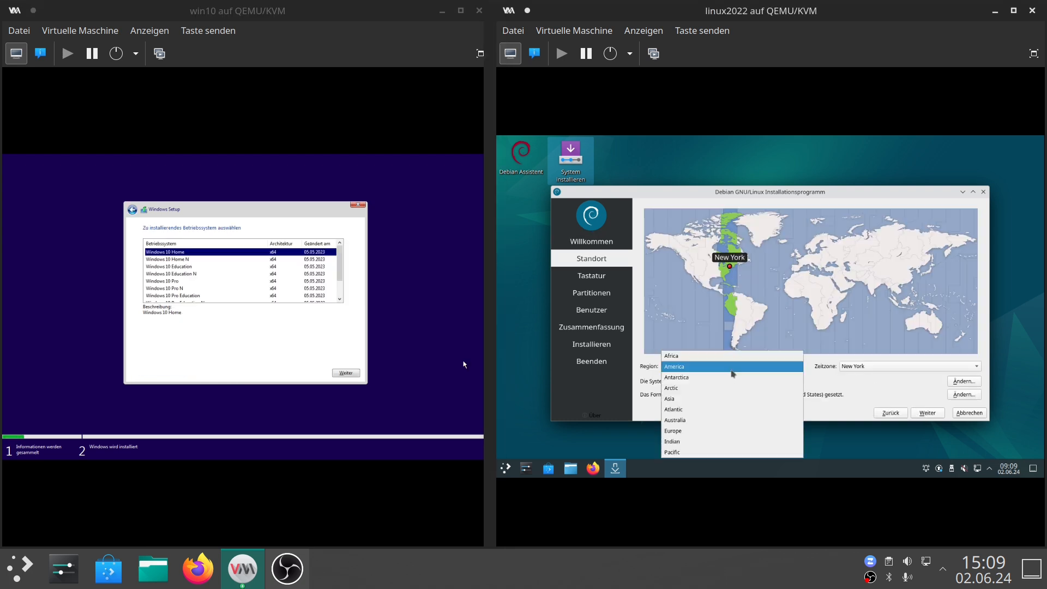
click(701, 430)
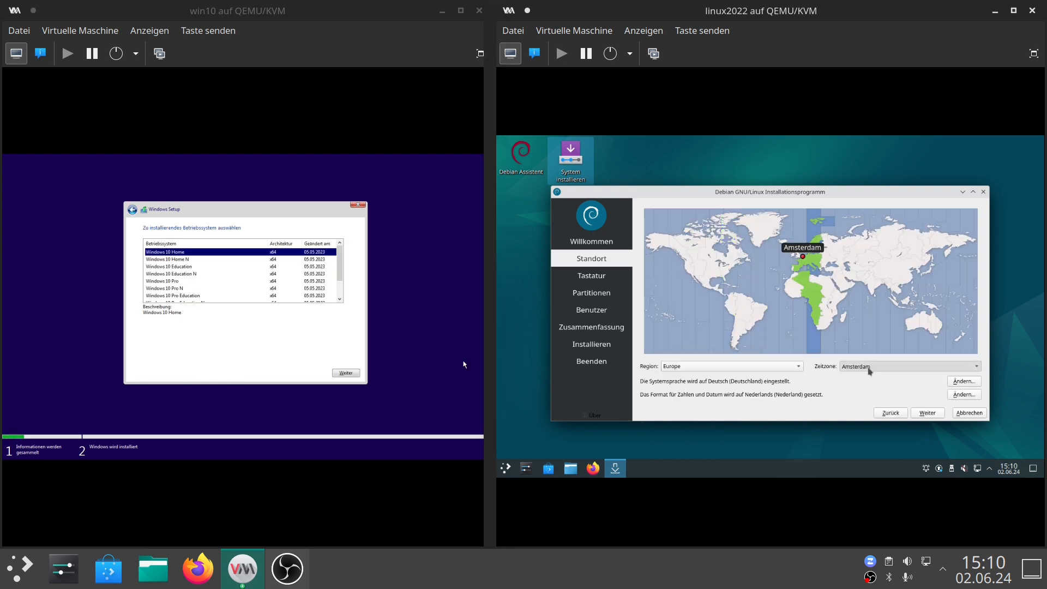
click(874, 367)
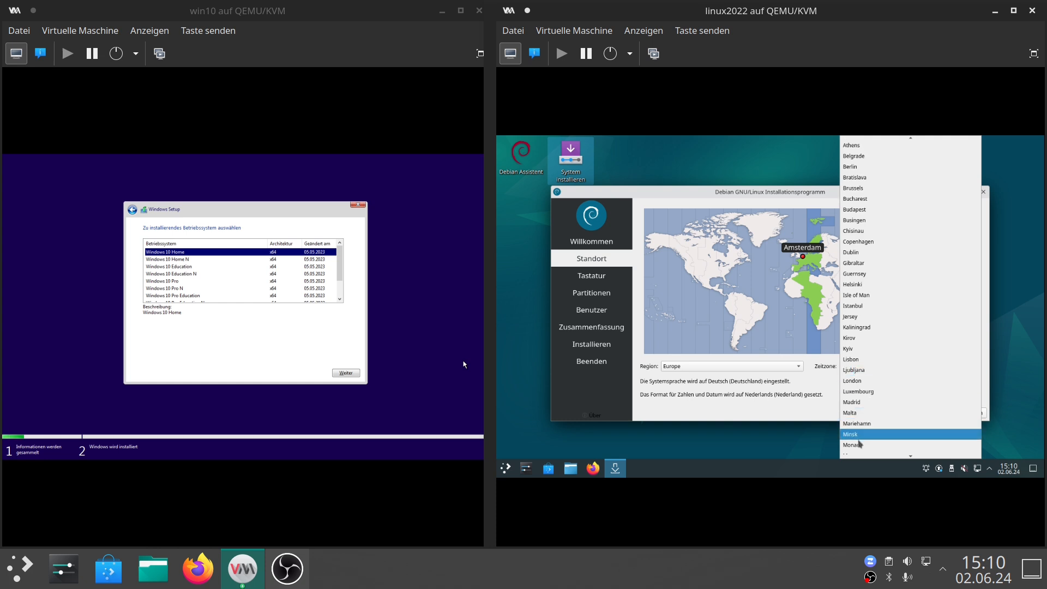
scroll(861, 423, down, 3)
scroll(859, 423, down, 6)
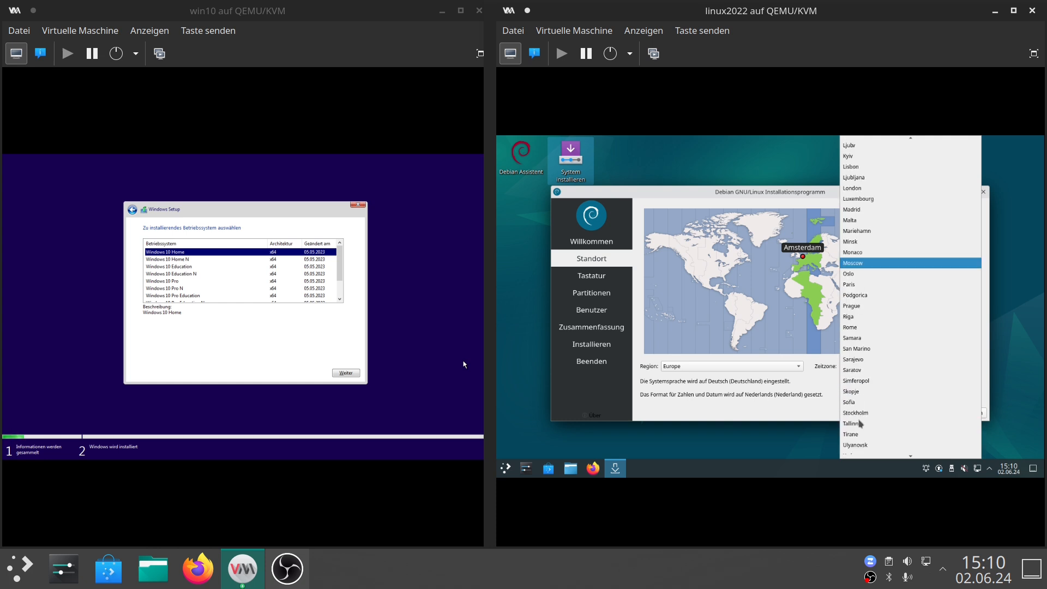
click(851, 413)
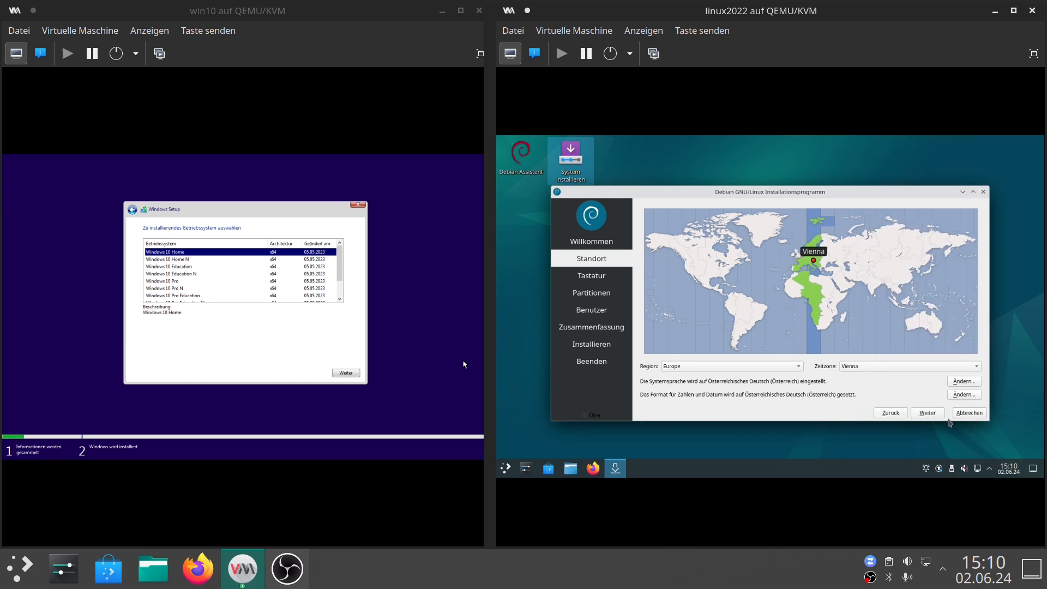
click(928, 412)
Choose Windows 10 Pro as the edition and keep the German (Austria) keyboard layout for Debian.
click(152, 281)
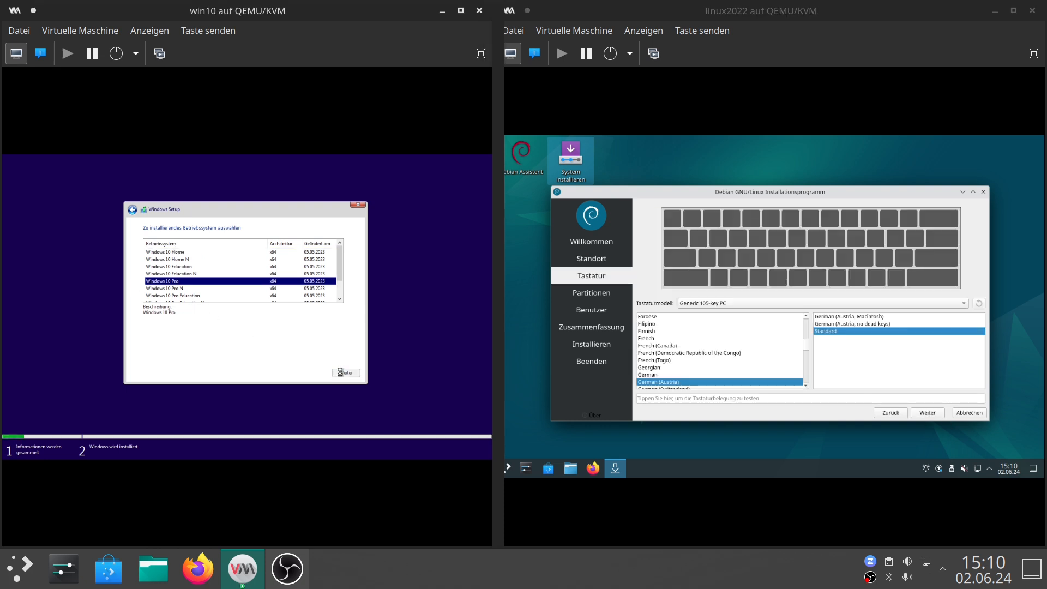
click(927, 412)
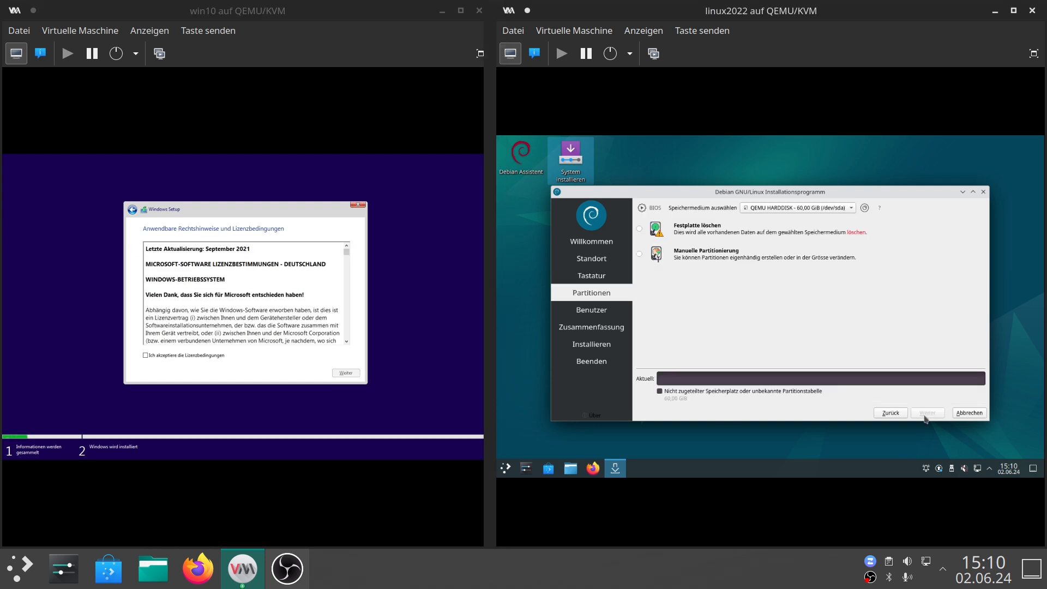
Choose to erase the whole disk for Debian and accept the Windows licence terms, continuing both installers.
click(687, 229)
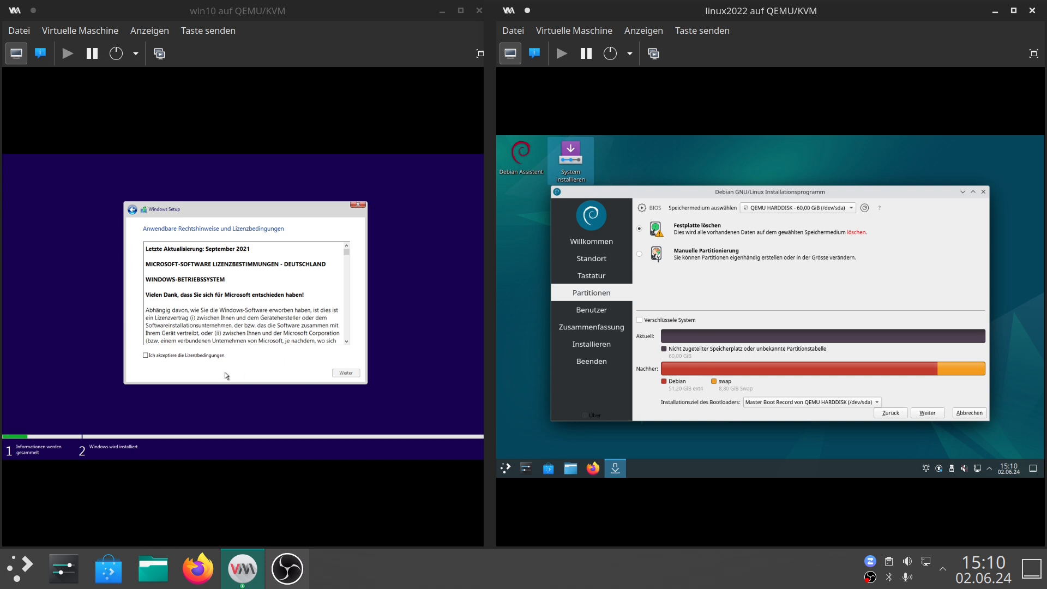
click(186, 356)
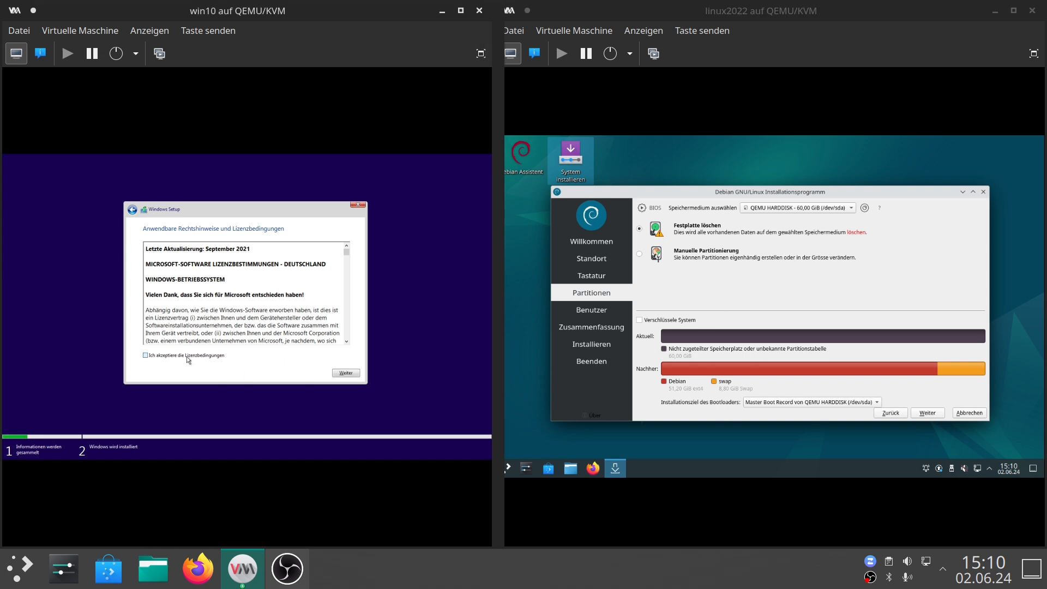
click(346, 373)
click(922, 414)
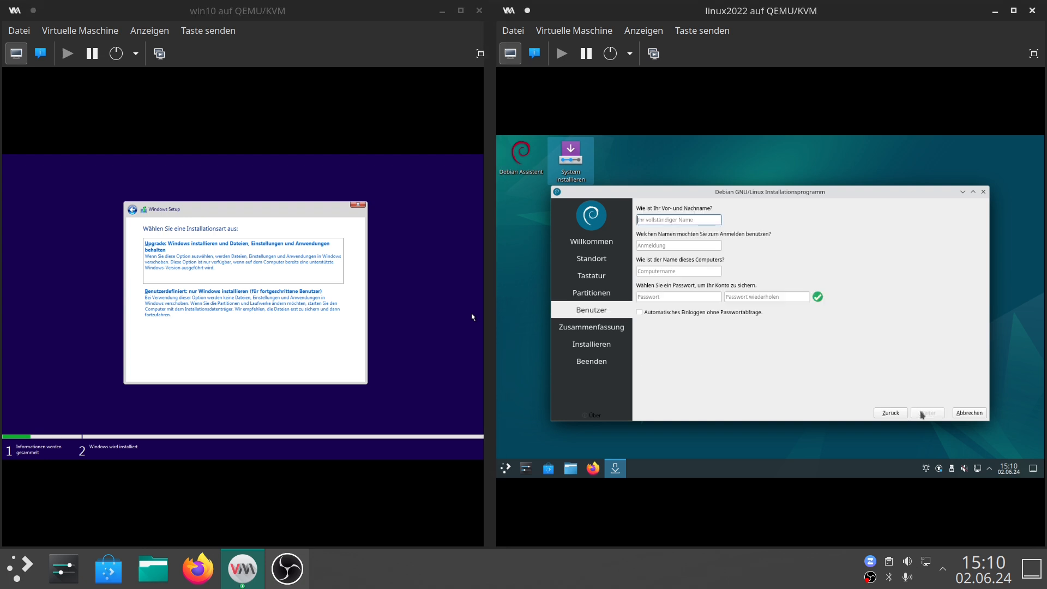
Choose the custom Windows installation onto the unallocated 60.0 GB drive.
click(257, 317)
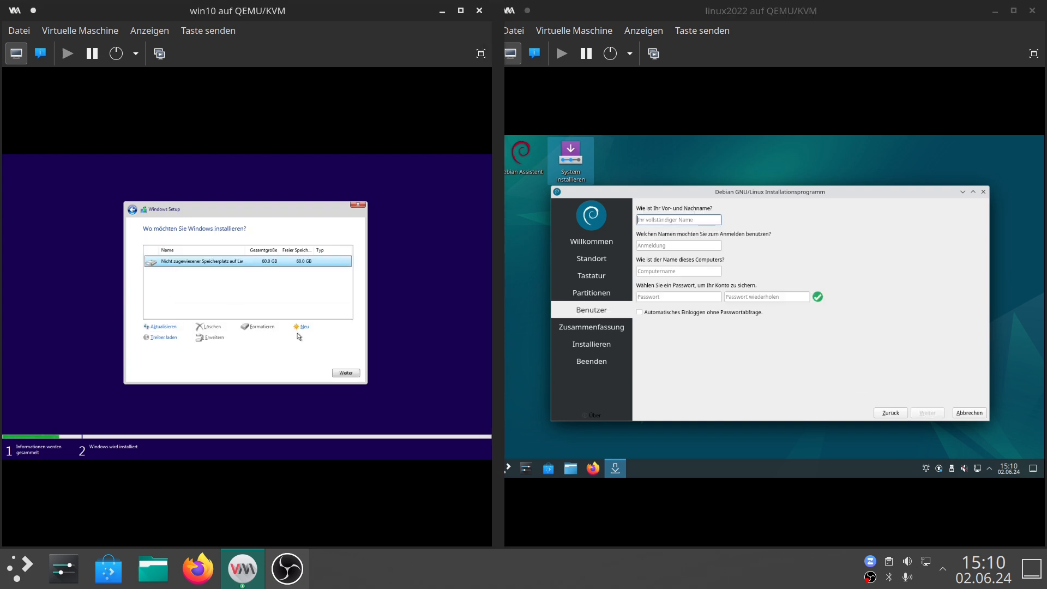
click(346, 373)
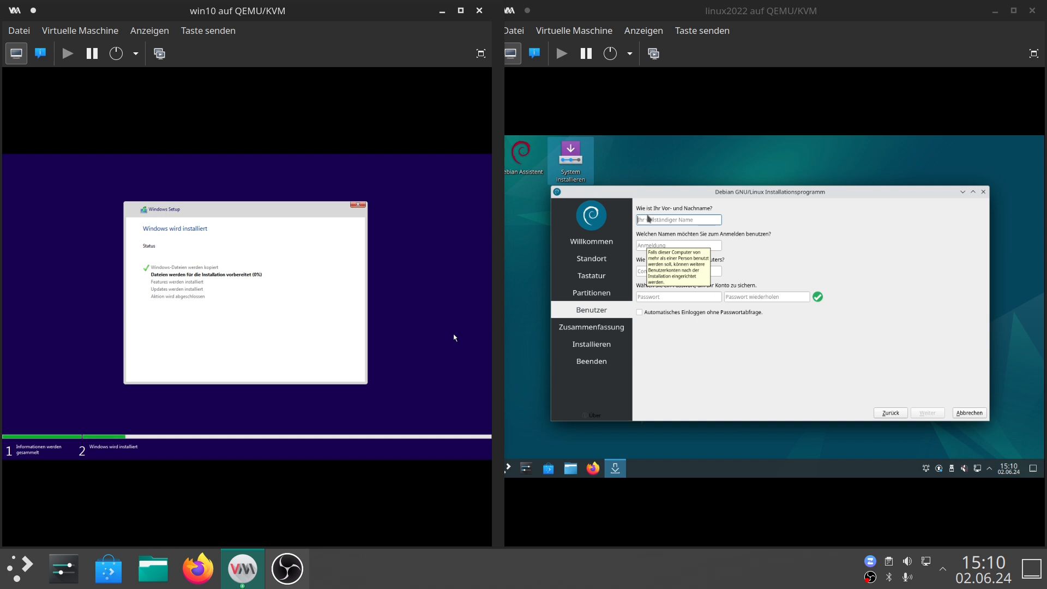
Enter workshop as full and login name, workshoppc as computer name, and the account password, then continue.
click(647, 219)
text(workshop)
key(Tab)
key(Tab)
text(workshoppc)
key(Tab)
text(wo)
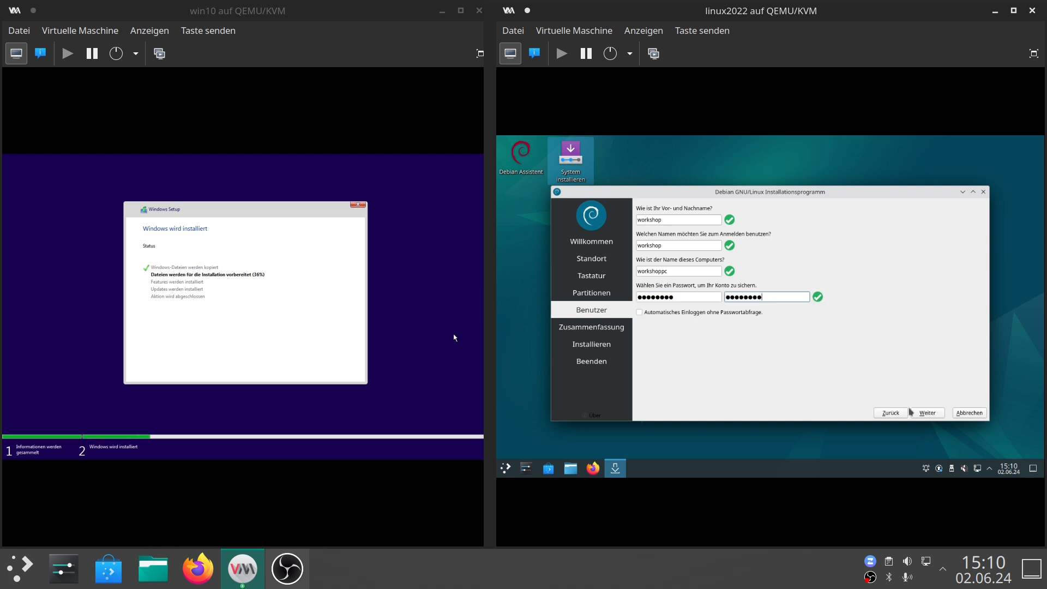
click(920, 415)
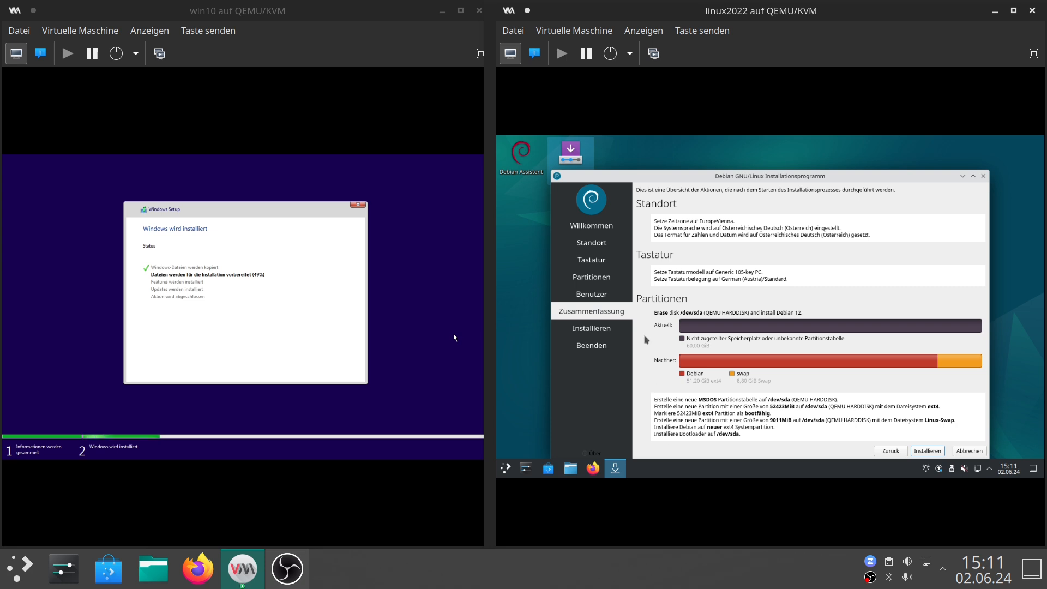
Start the Debian installation and restart the Windows VM immediately.
click(932, 452)
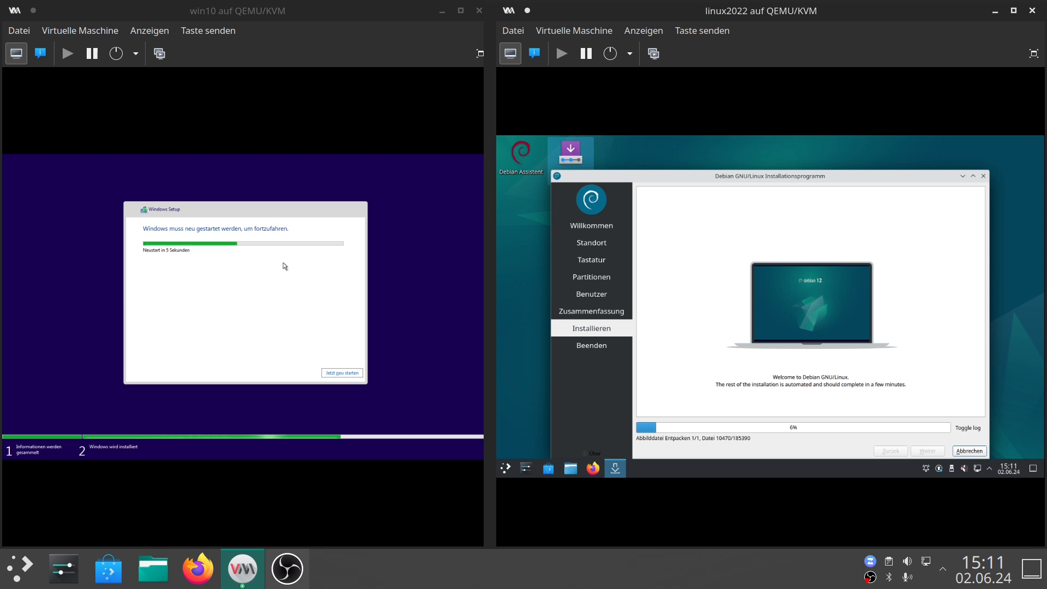
click(342, 374)
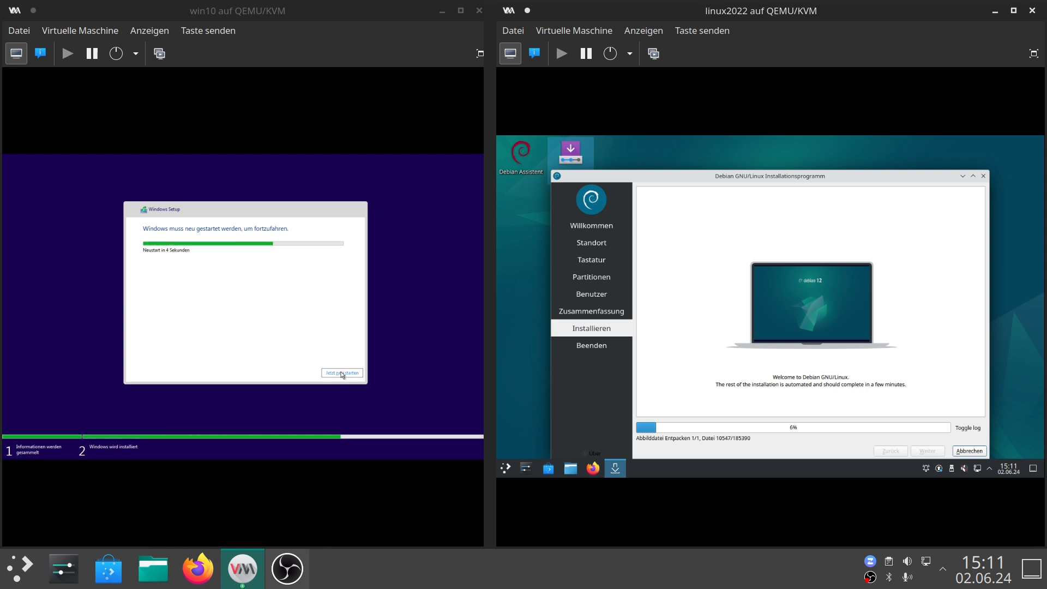
click(342, 374)
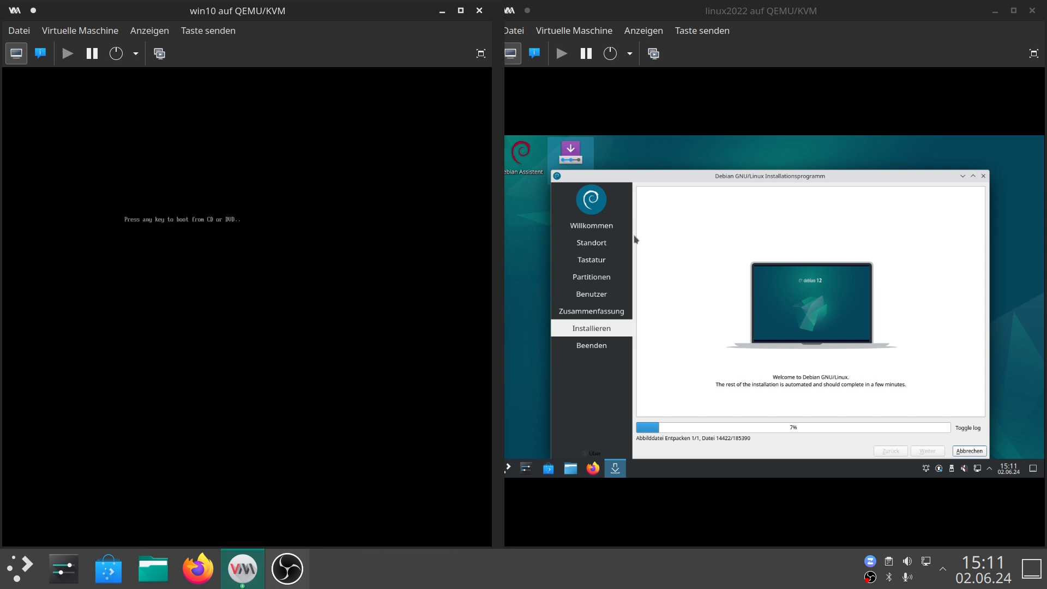
key(Return)
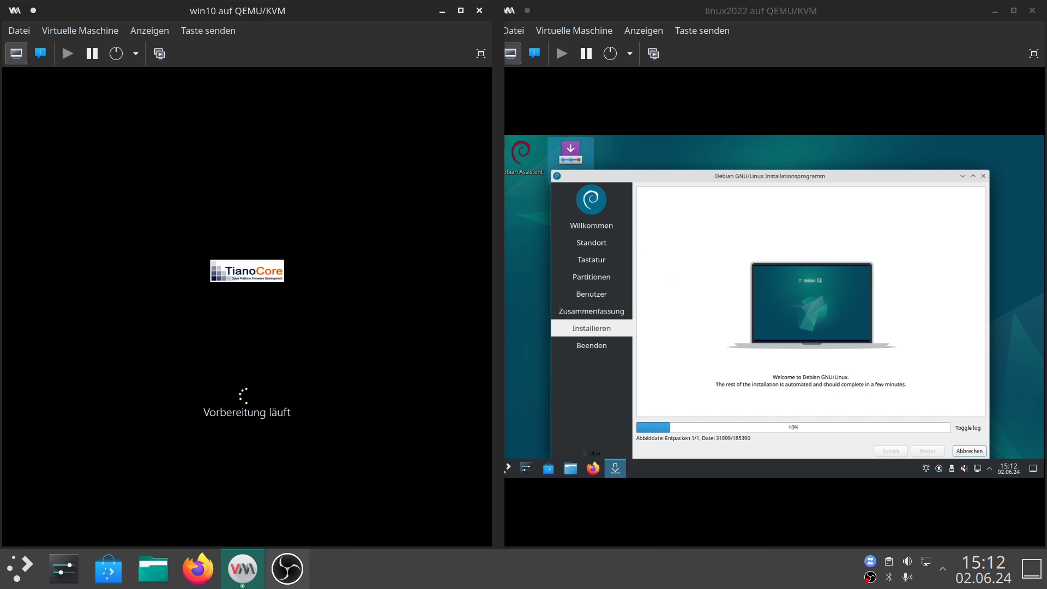
Widen the win10 VM window and confirm the Deutsch keyboard layout in Windows setup.
drag(499, 260, 650, 257)
click(521, 456)
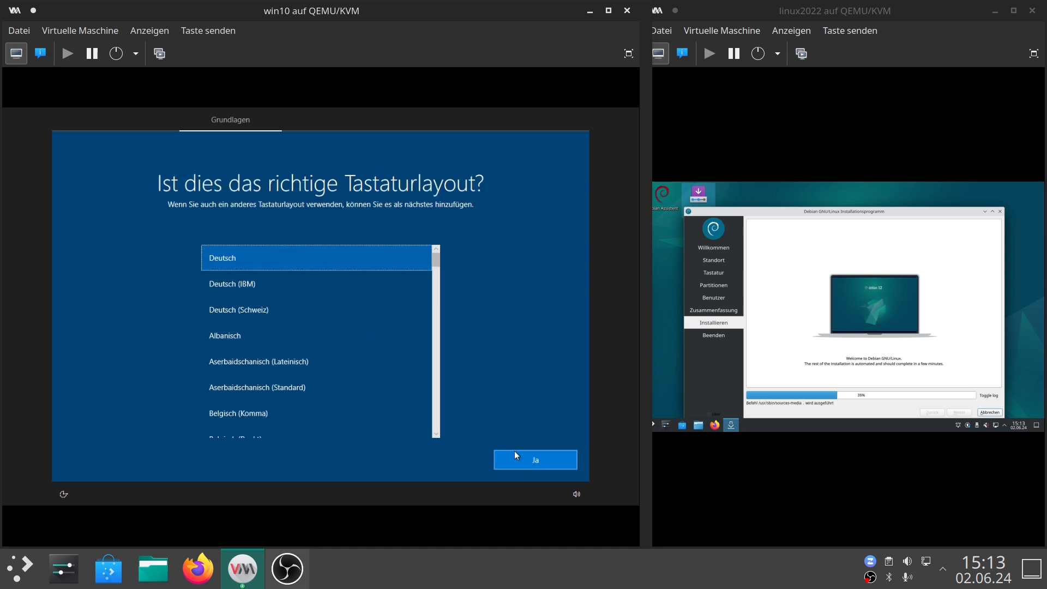
click(515, 450)
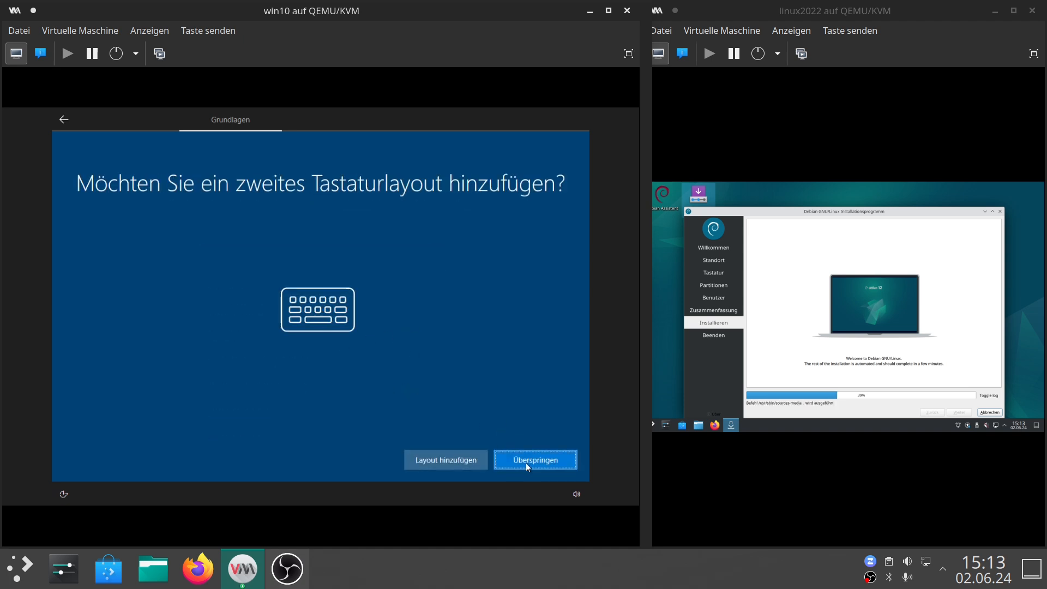
Skip adding a second keyboard layout in the Windows setup.
click(527, 465)
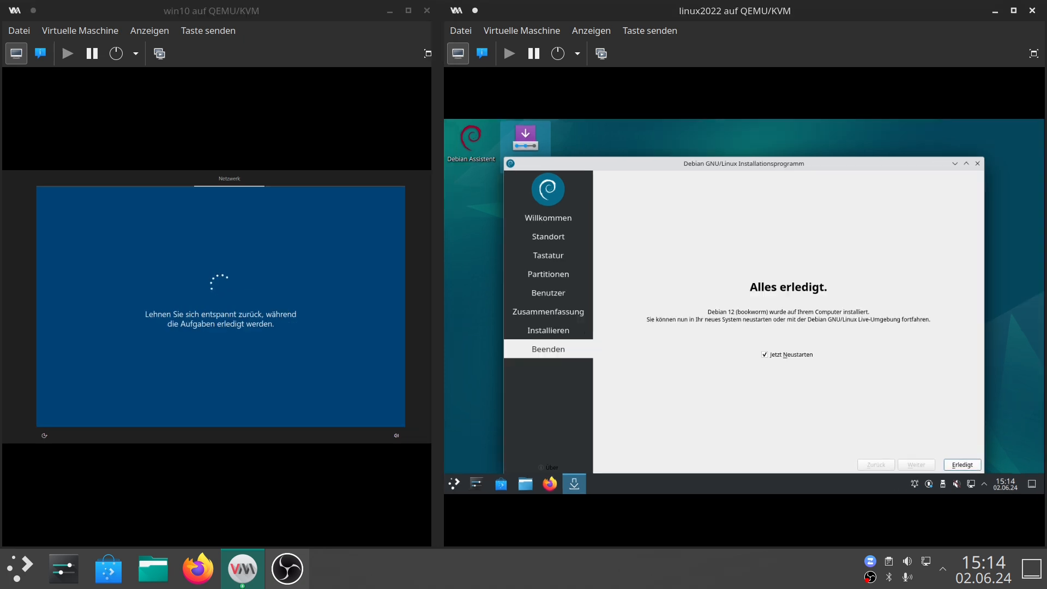
Finish the Debian installer with an immediate restart and boot the Debian GNU/Linux entry.
click(960, 466)
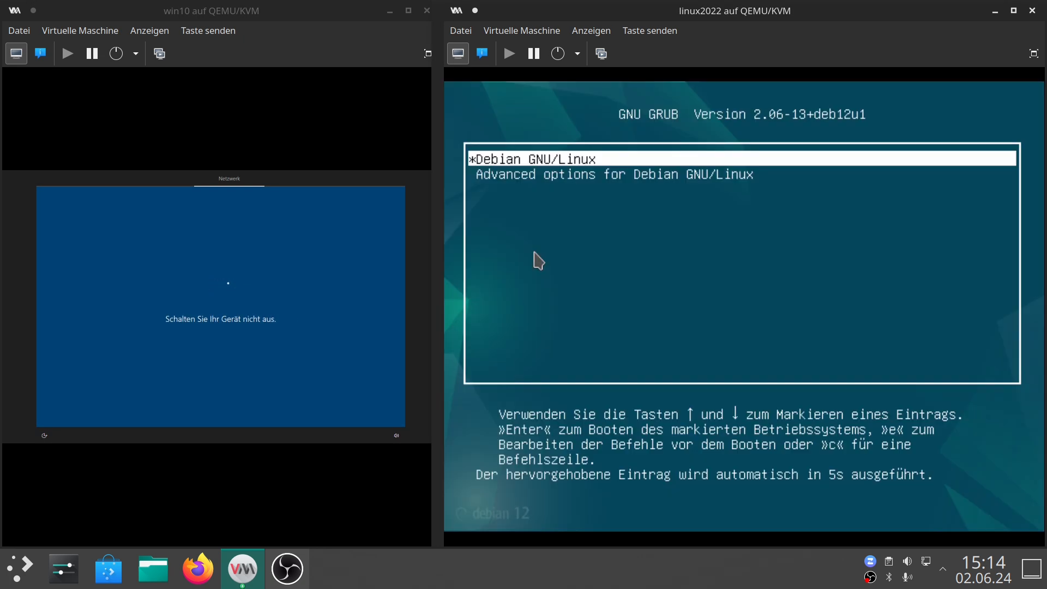
key(Return)
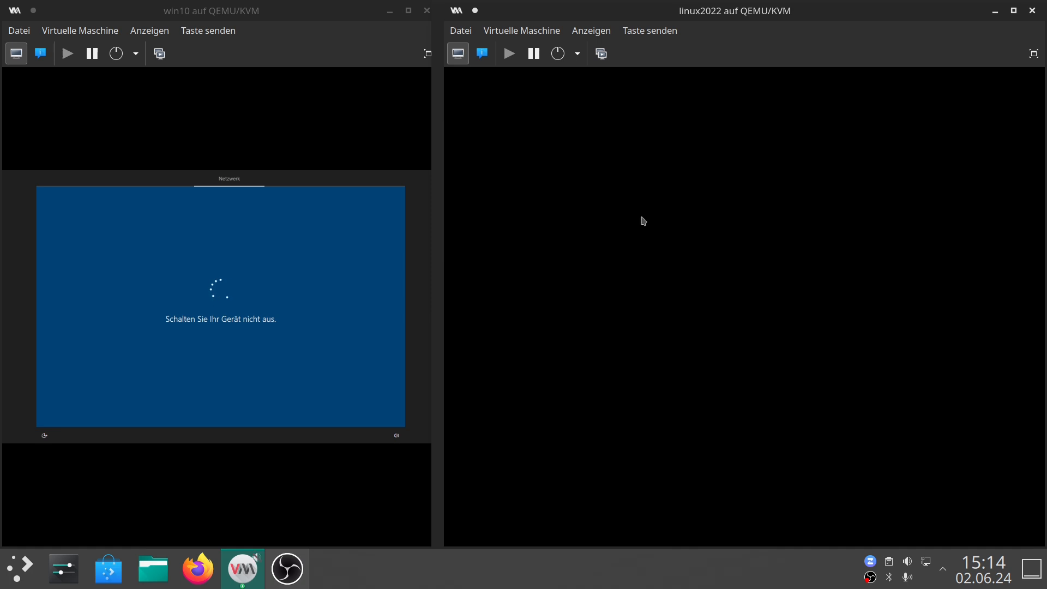
Log in to the Debian desktop with the account password.
text(w)
key(Return)
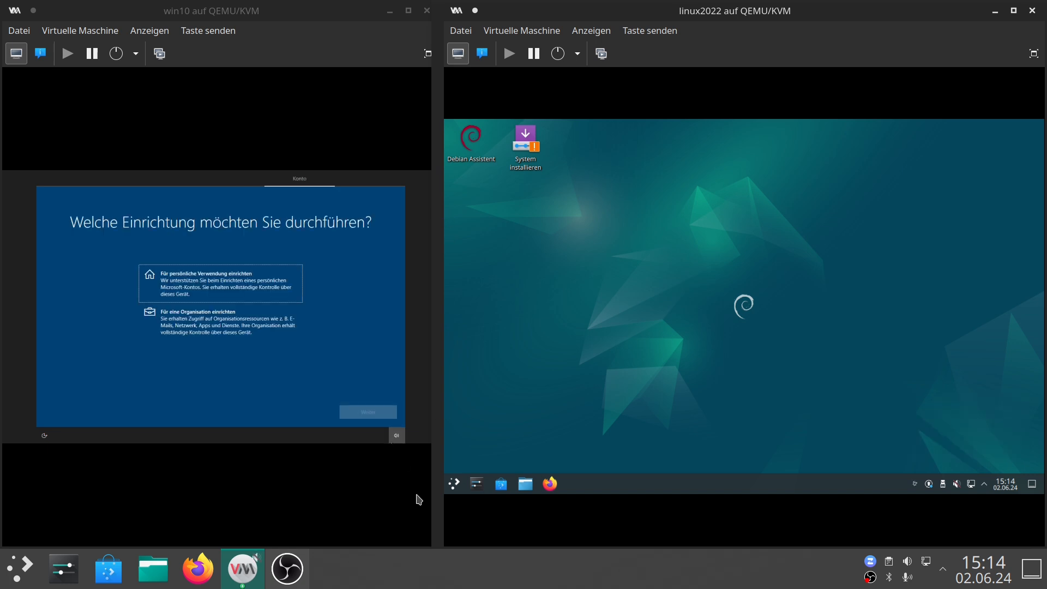
Browse the Debian application menu categories for preinstalled programs.
click(454, 483)
click(473, 414)
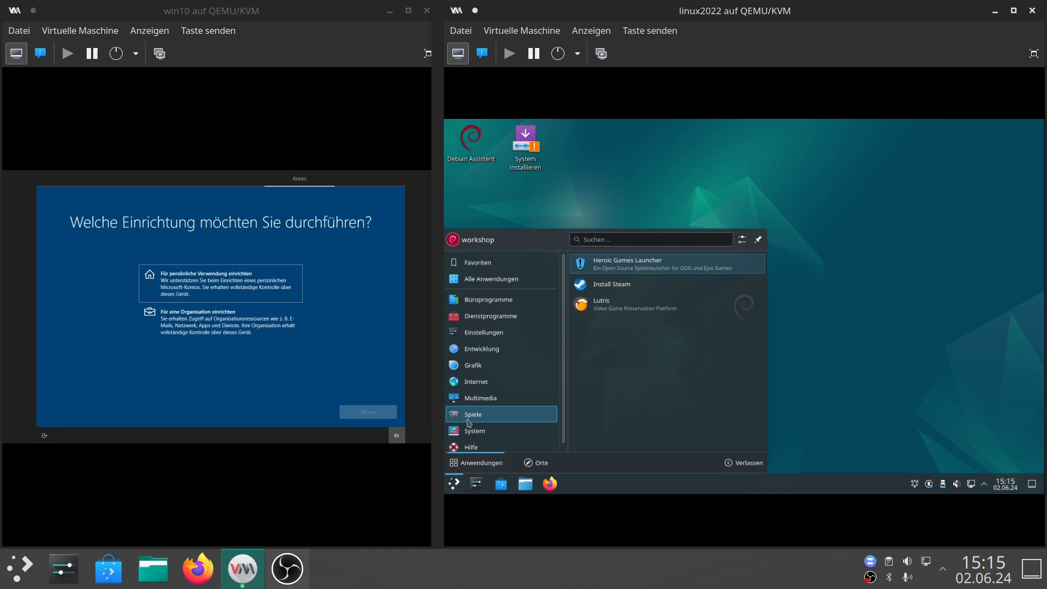
mouse_move(474, 402)
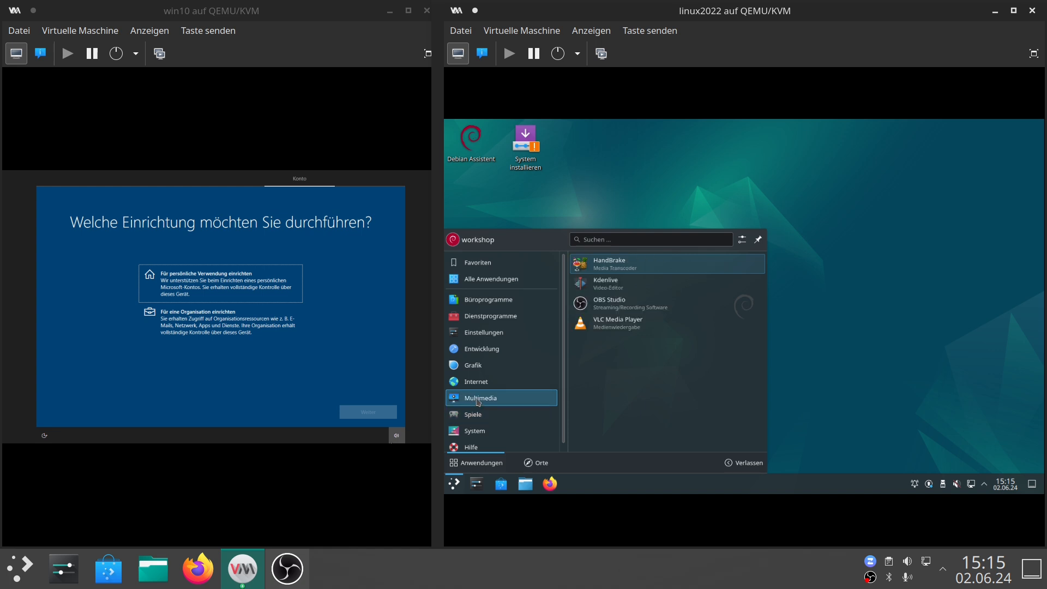
mouse_move(478, 383)
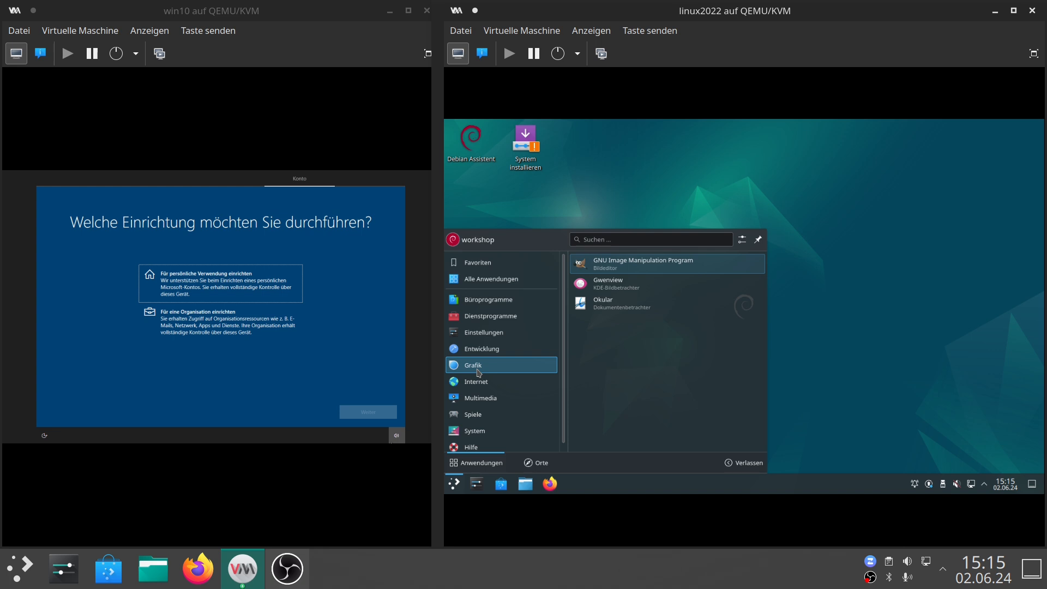
click(904, 271)
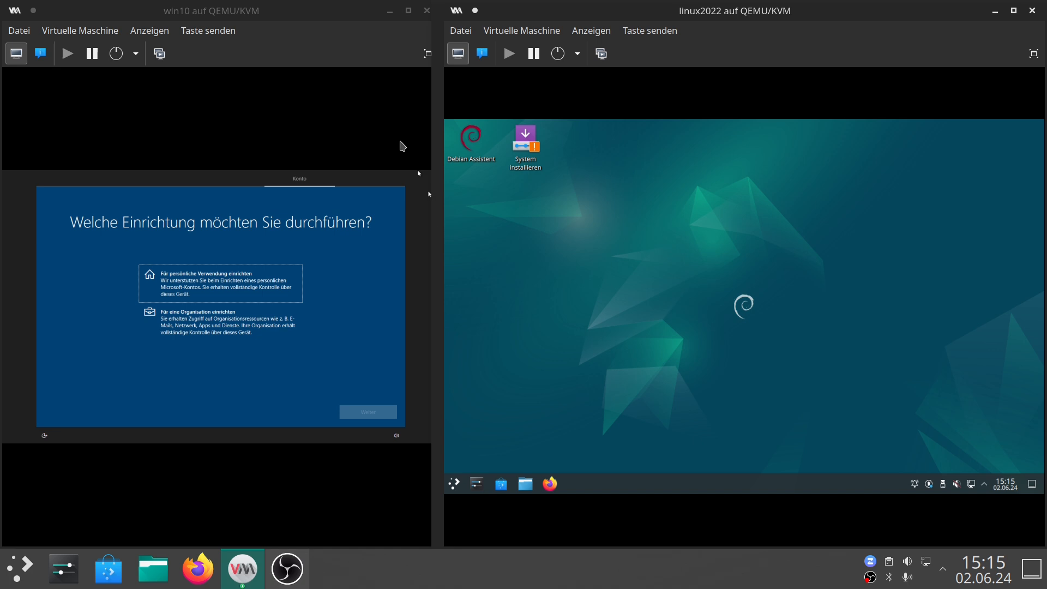
Widen the win10 VM window and choose setup for personal use.
click(375, 112)
drag(440, 184, 645, 187)
click(256, 275)
click(524, 458)
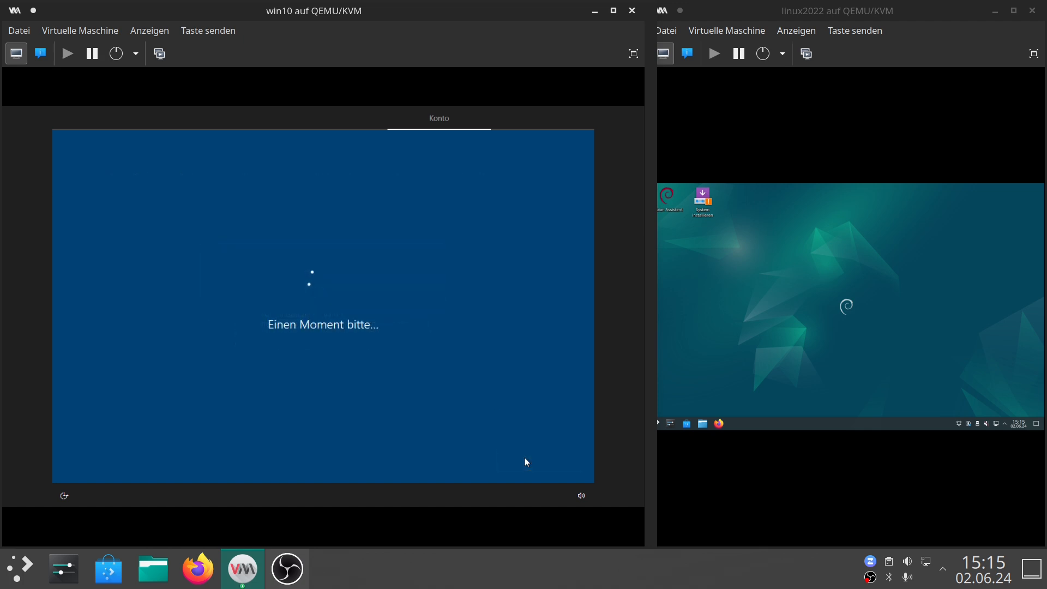
Choose an offline account and name the Windows user testuser.
click(90, 461)
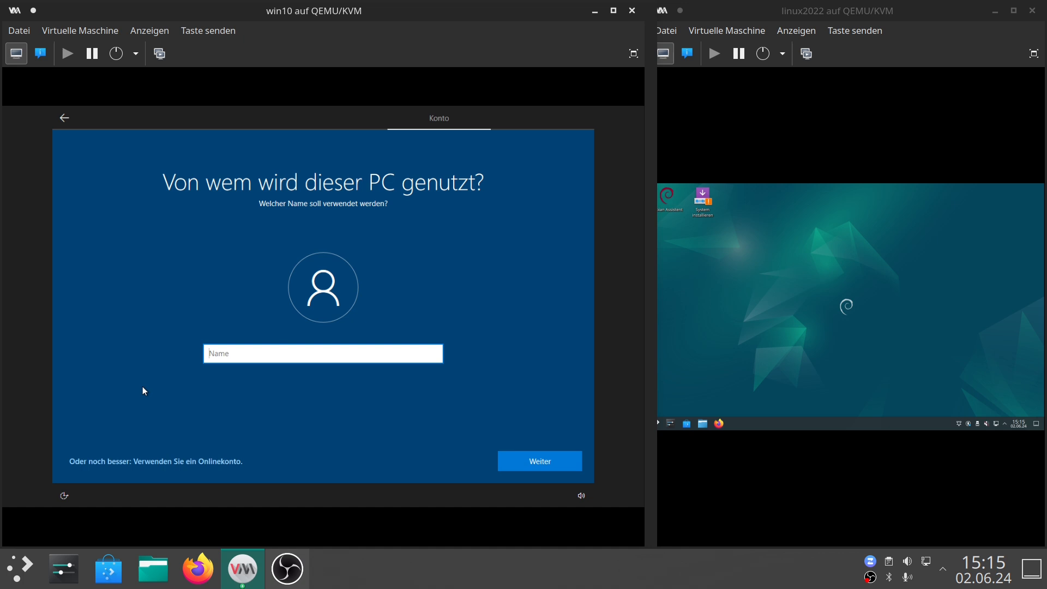
text(testuser)
key(Return)
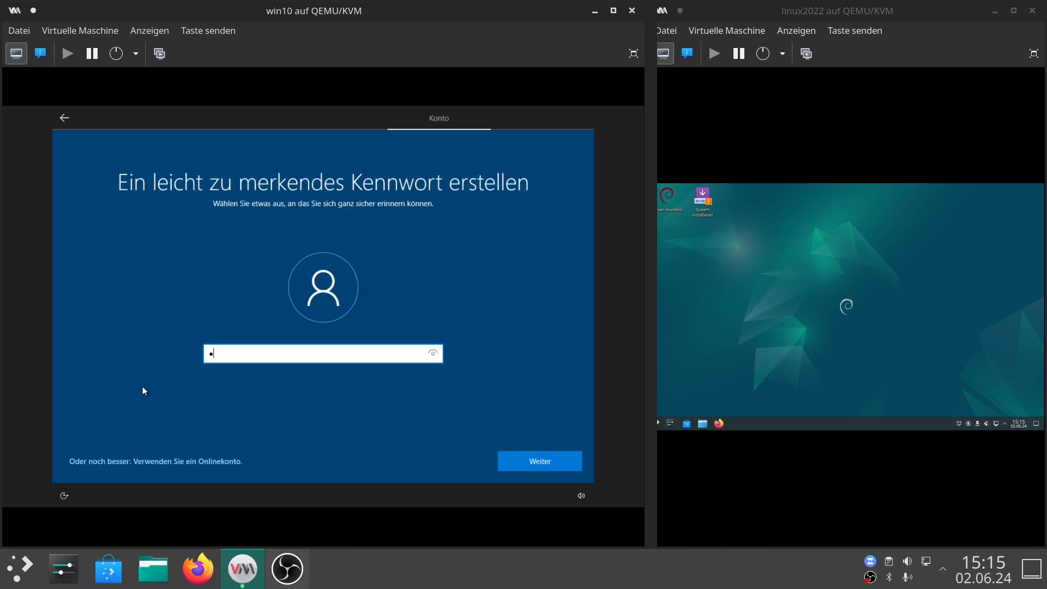
Enter and confirm the Windows account password.
text(test)
key(Return)
text(test)
key(Return)
Pick the three security questions and enter their answers.
text(1)
click(252, 365)
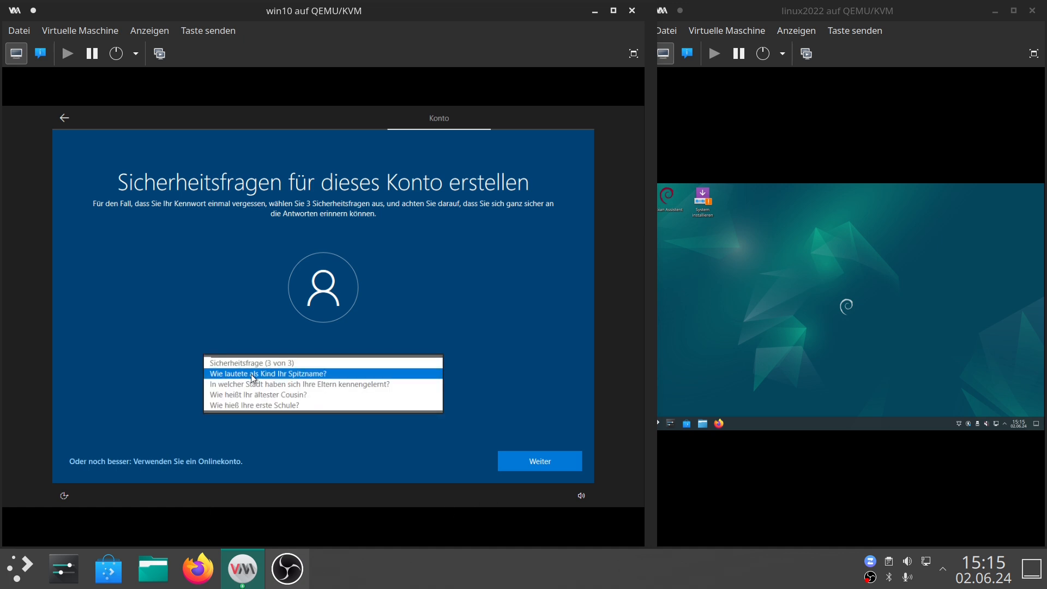
click(253, 376)
click(233, 395)
text(3)
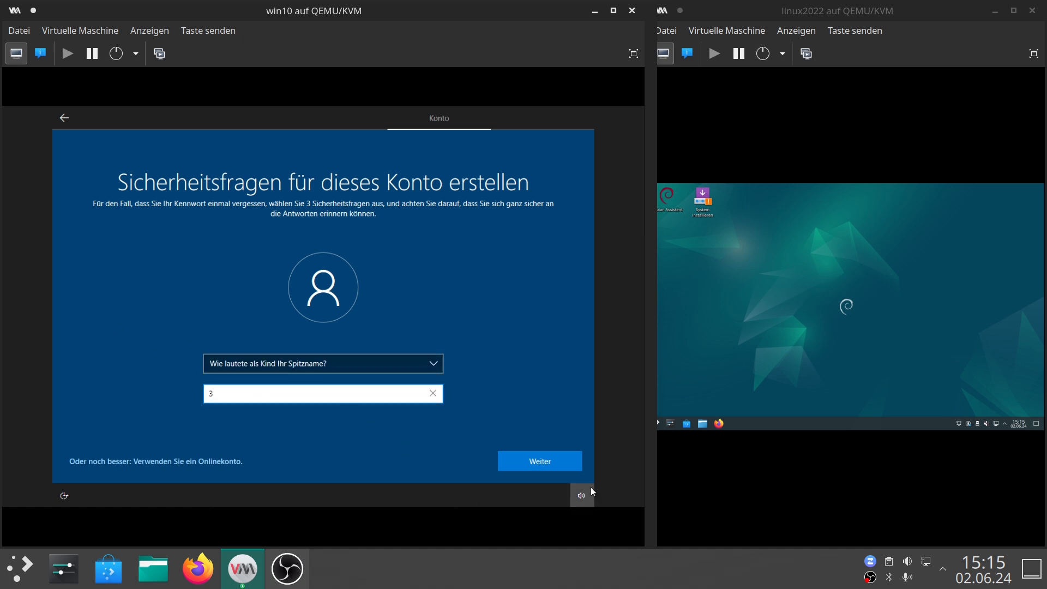
click(548, 462)
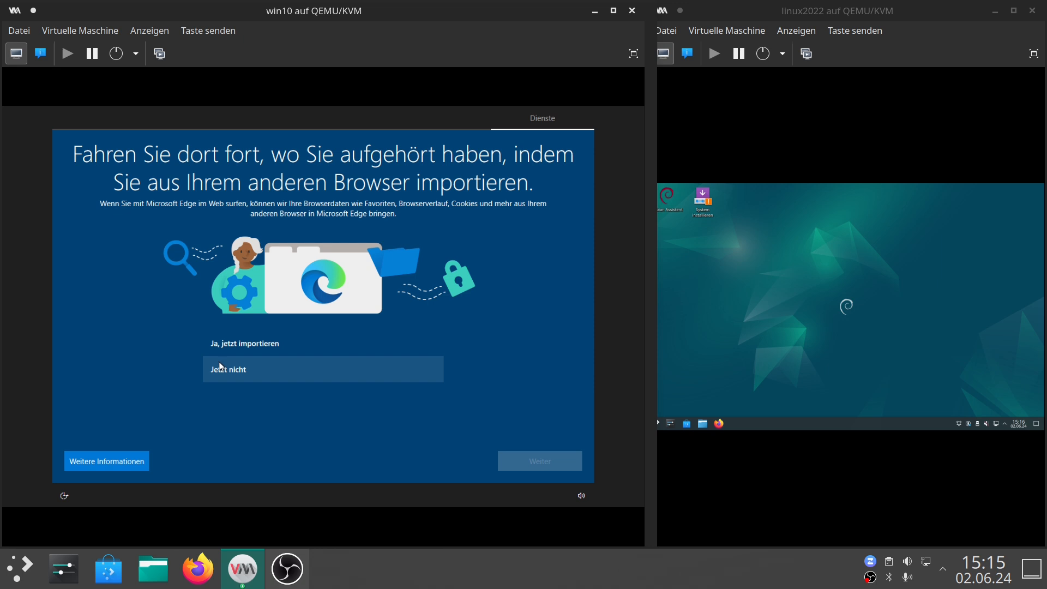
Decline importing data from another browser.
click(220, 374)
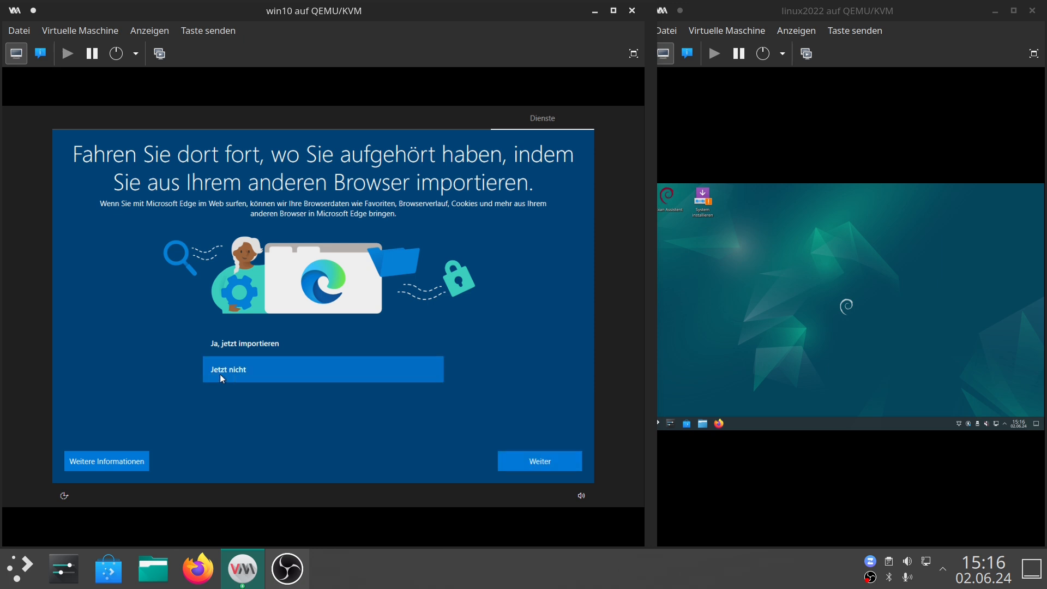
click(507, 457)
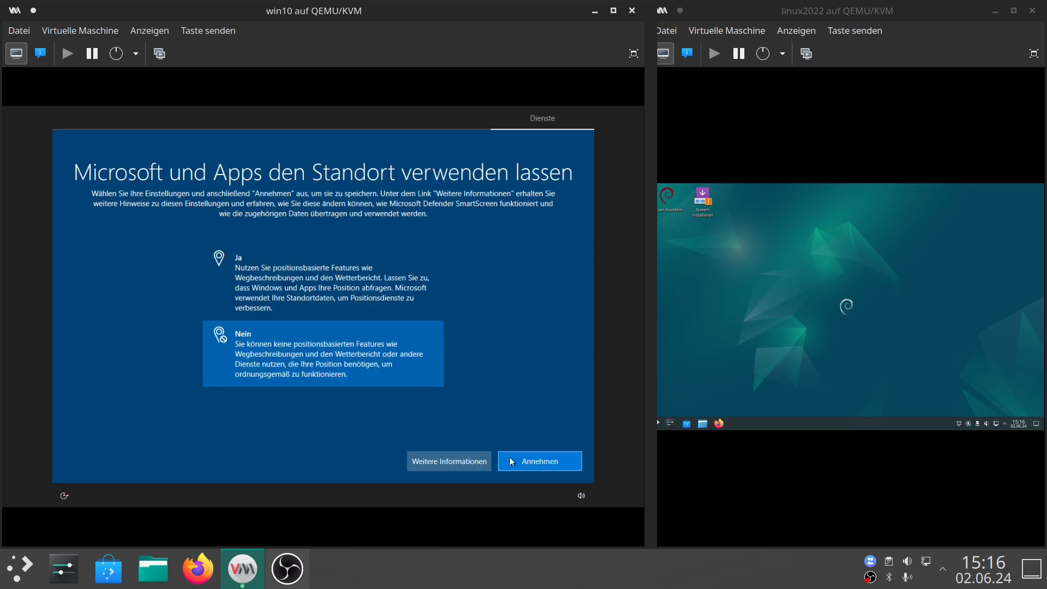
Decline location, Find My Device and the remaining privacy options, accepting each page.
click(512, 462)
click(257, 332)
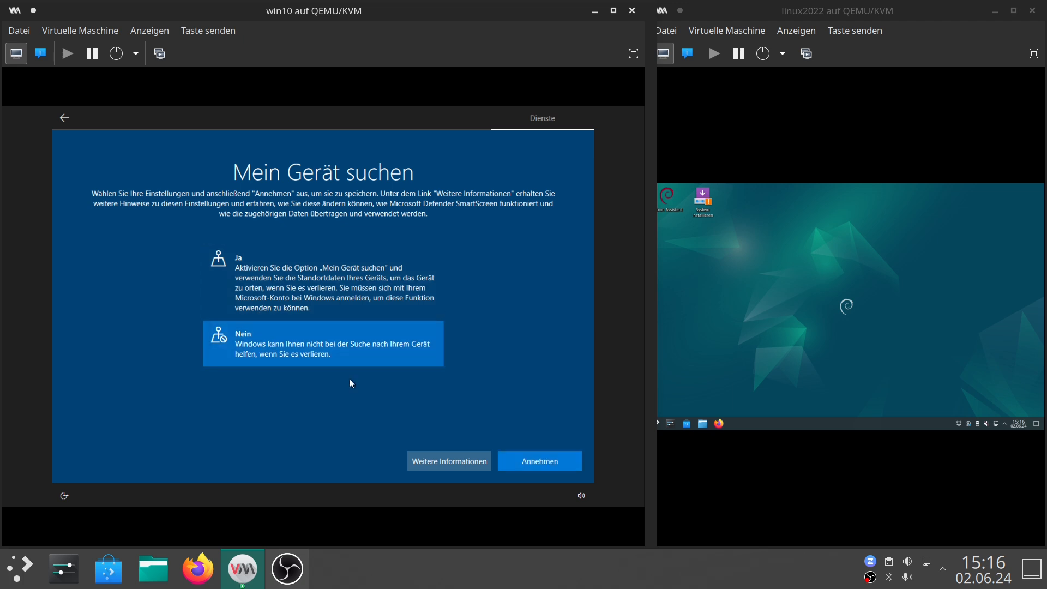
click(540, 463)
click(328, 412)
click(527, 460)
click(308, 362)
click(542, 461)
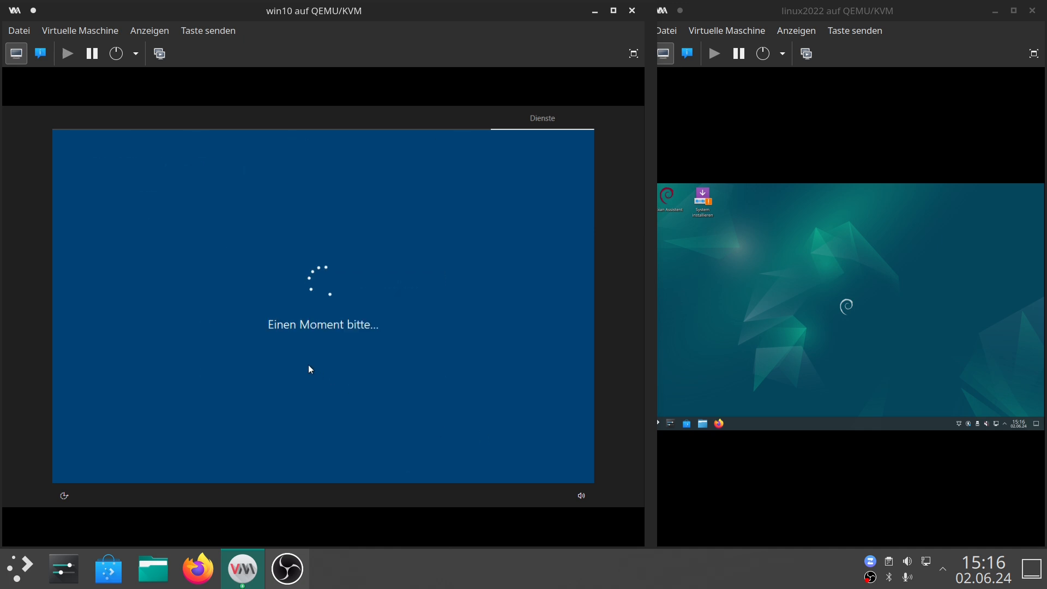
Skip the experience customization and decline Cortana.
click(434, 459)
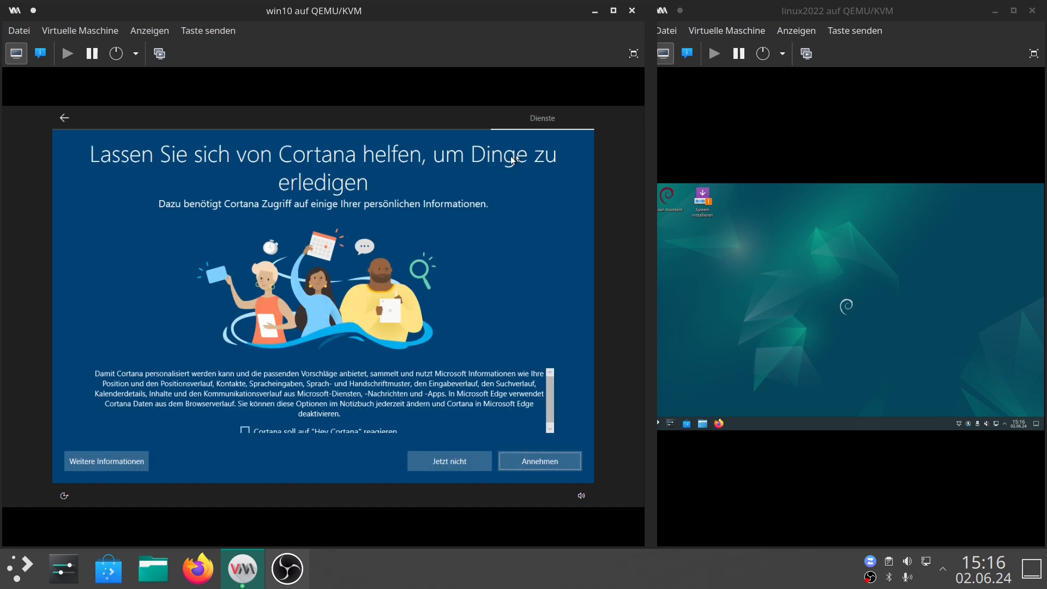
click(449, 461)
Enlarge the Debian VM window and launch ONLYOFFICE from the application menu search.
drag(647, 221, 350, 232)
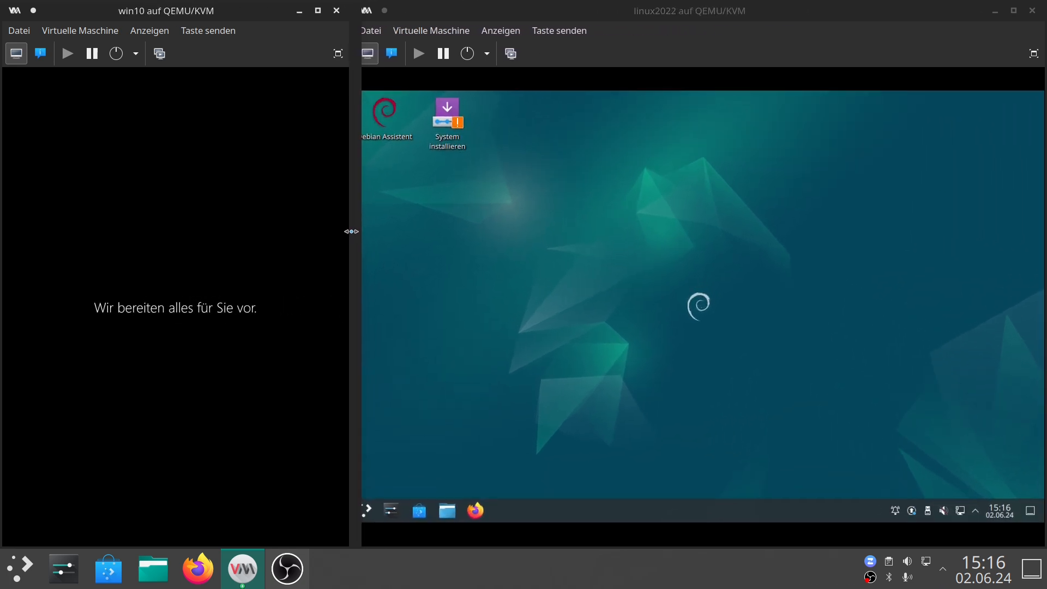
click(489, 9)
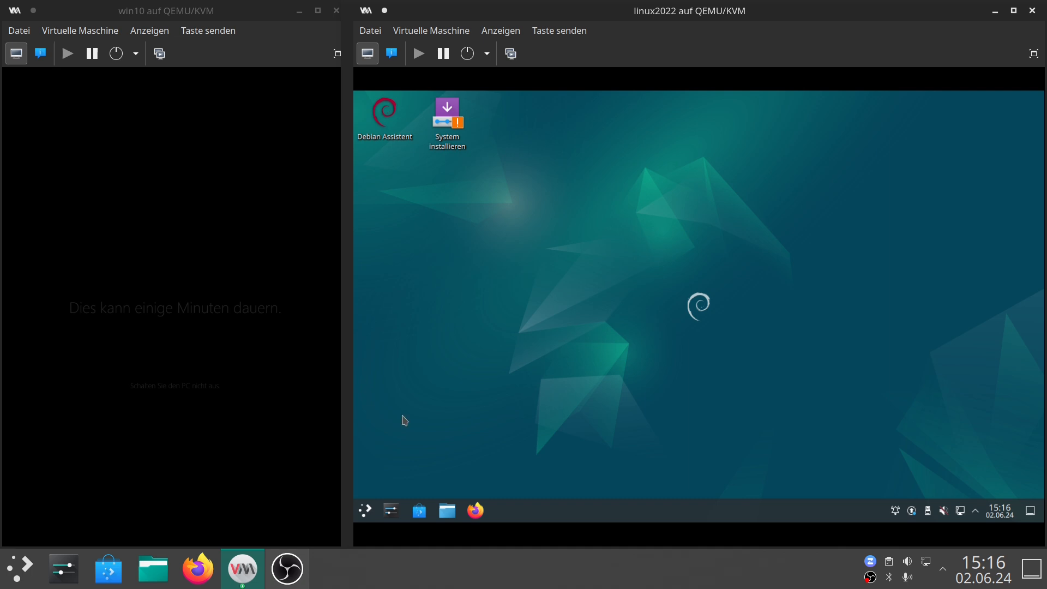
click(366, 511)
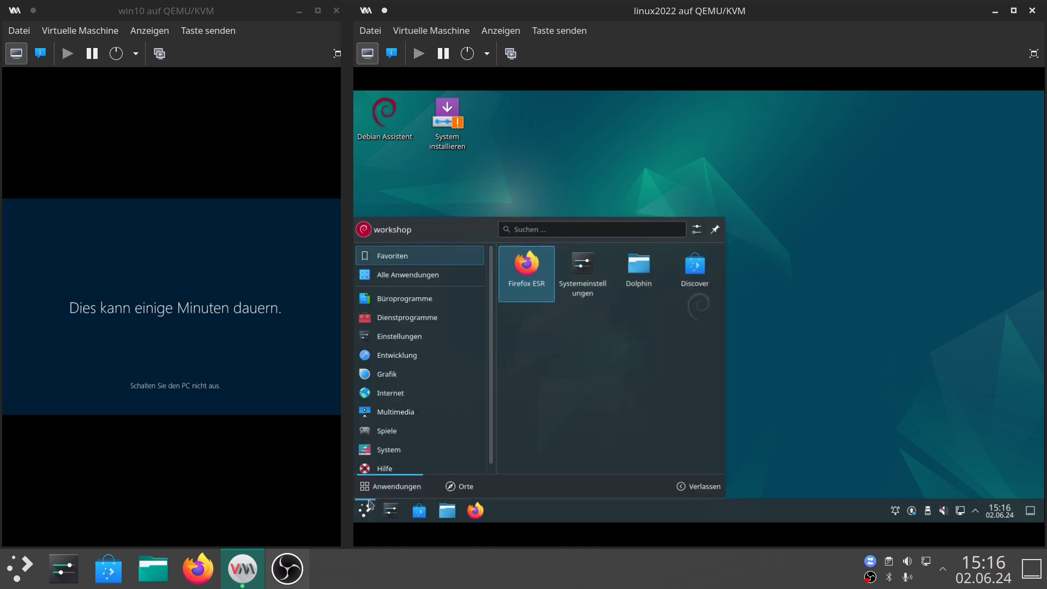
text(ope)
key(Down)
key(Return)
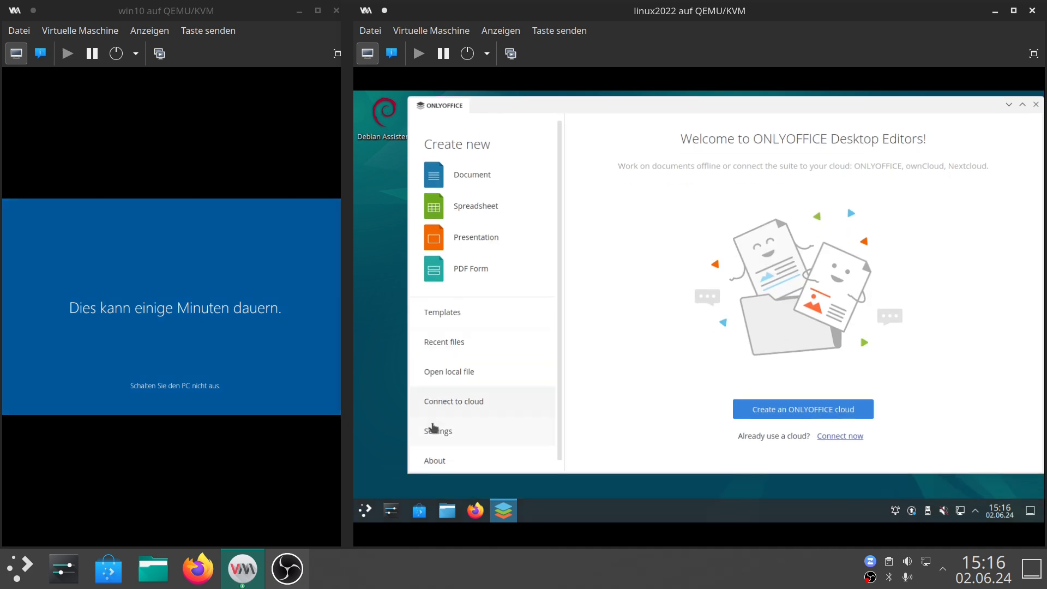
Set the ONLYOFFICE interface language to Deutsch and apply it.
click(438, 431)
click(618, 243)
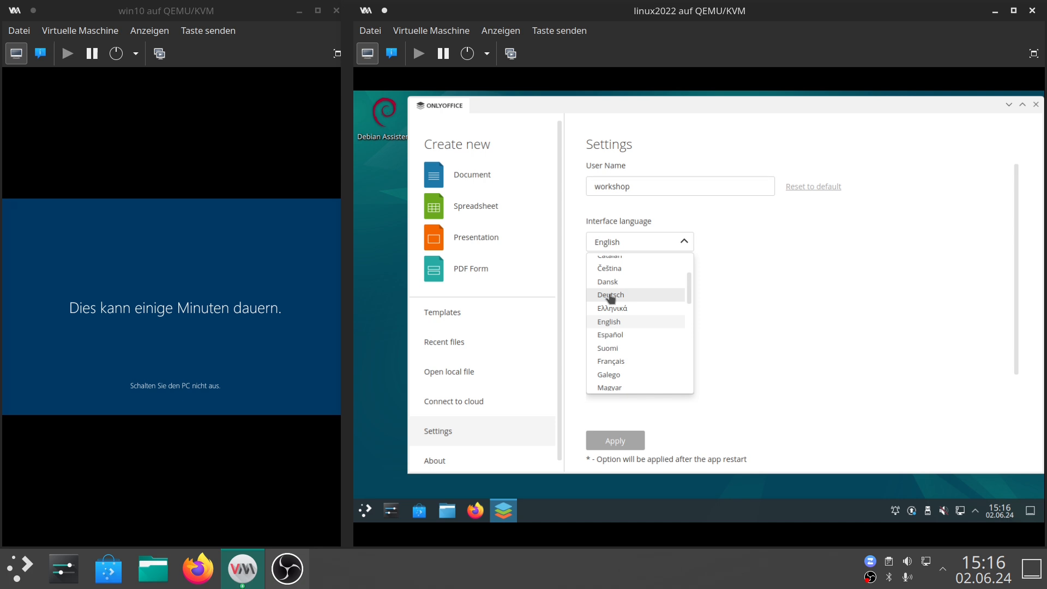
click(621, 294)
click(623, 441)
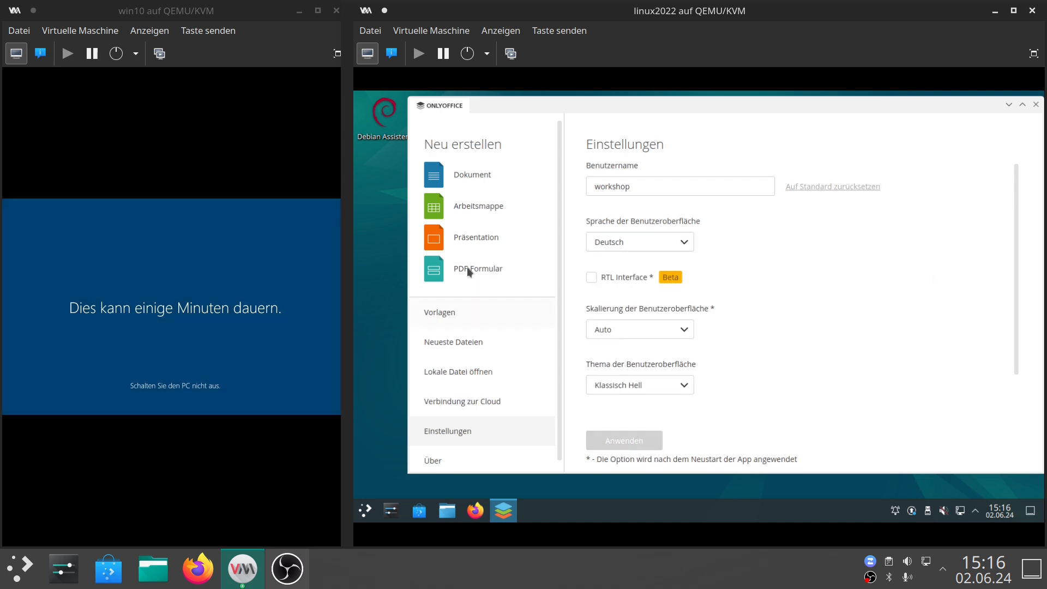
Create a new blank document and a new spreadsheet in ONLYOFFICE.
click(464, 170)
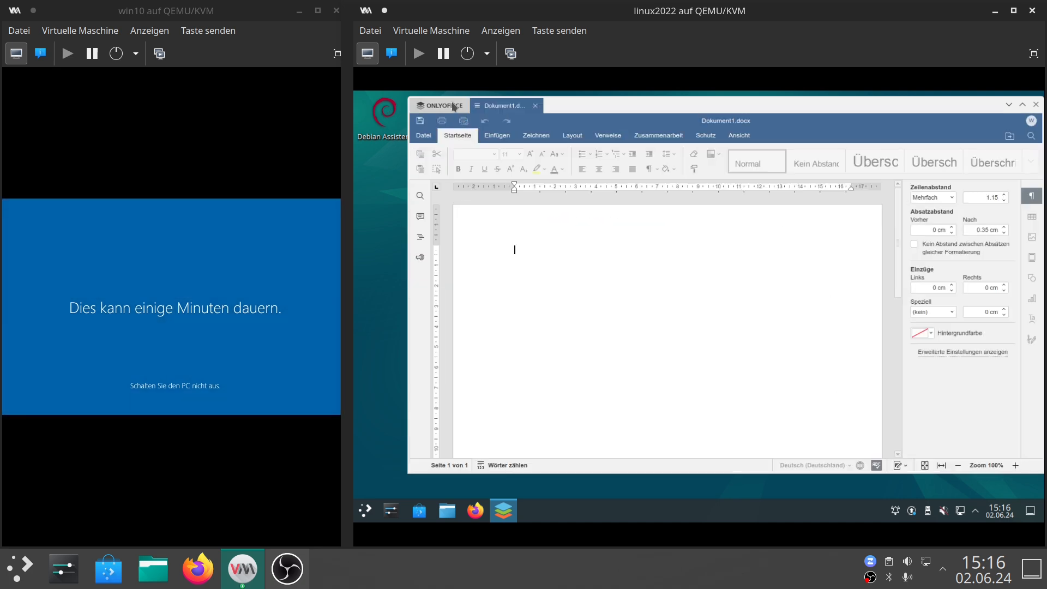
click(451, 104)
click(457, 217)
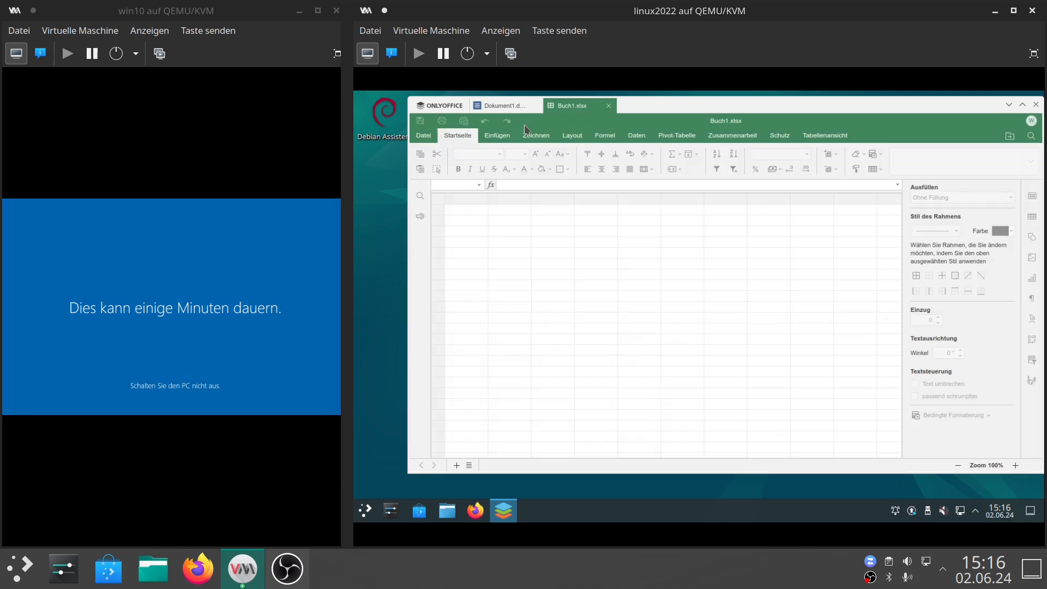
Create a new presentation and close ONLYOFFICE.
click(495, 107)
click(440, 106)
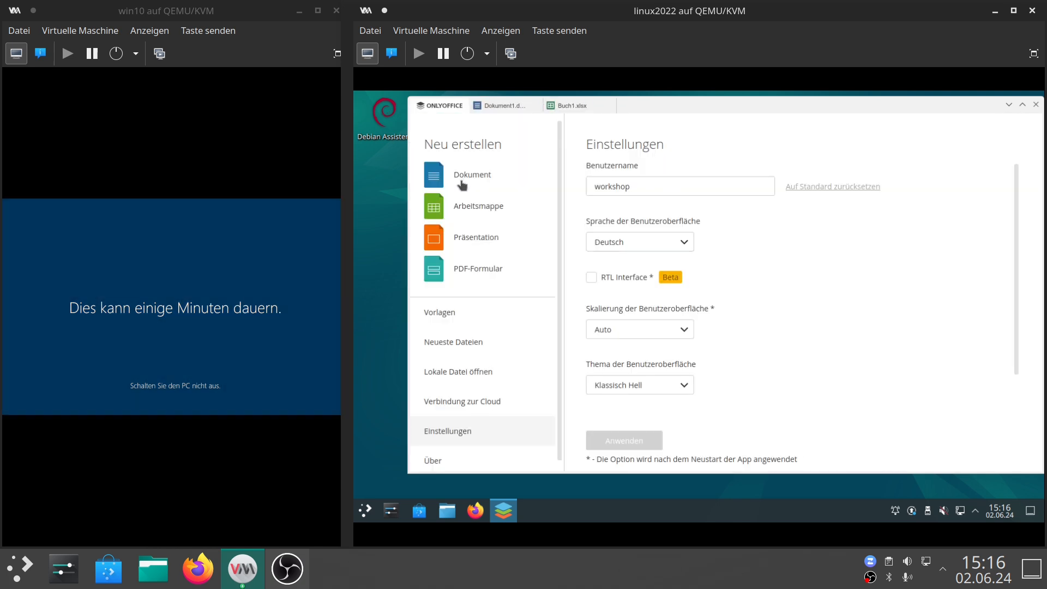
click(465, 238)
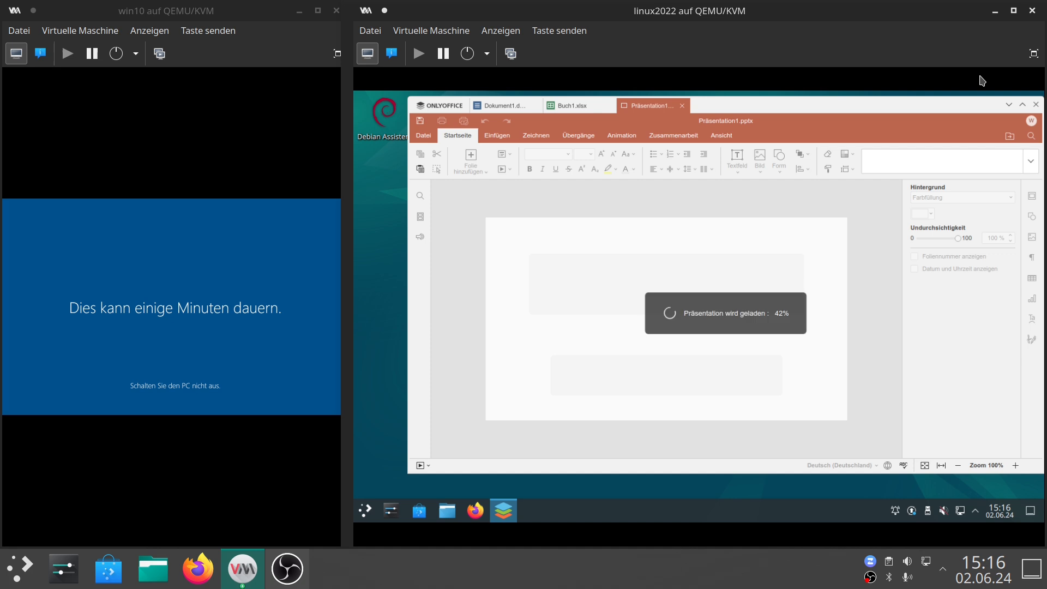
click(1008, 104)
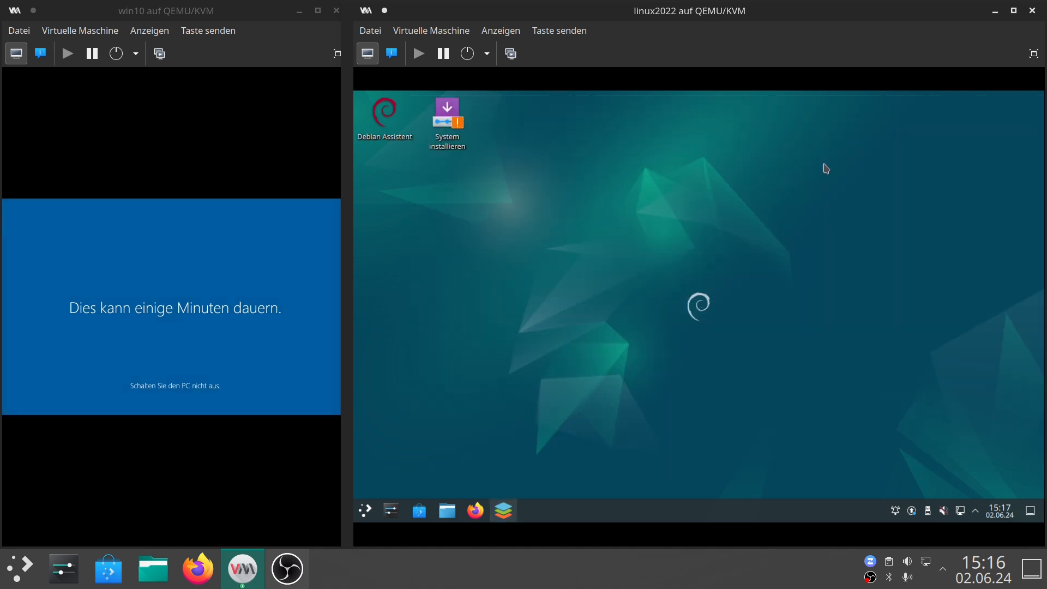
Search the application menu for gimp and launch GIMP.
click(363, 517)
text(gimp)
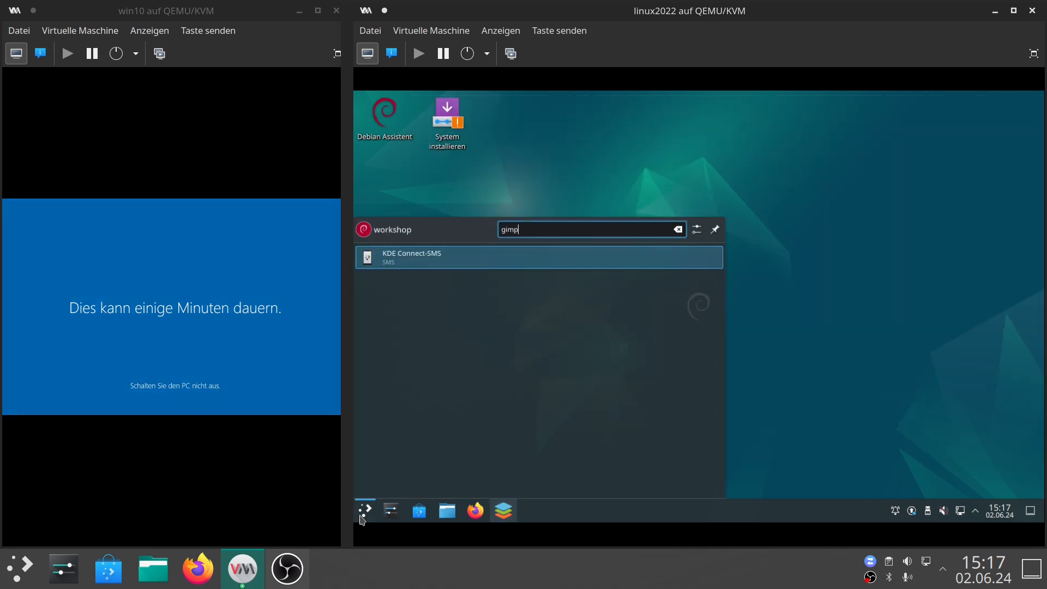
key(Return)
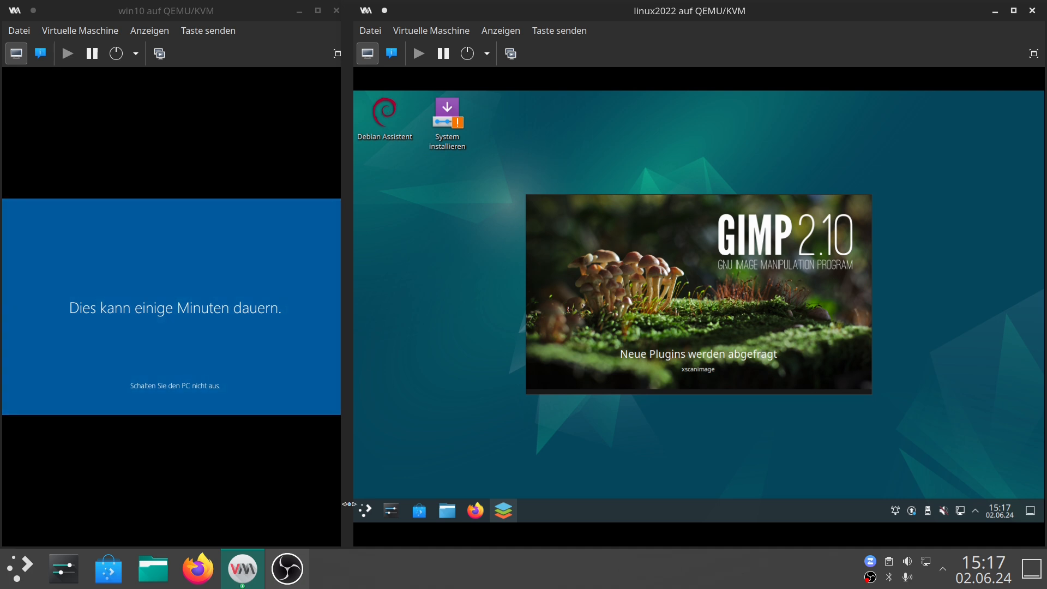
Launch Firefox ESR from the Internet category of the application menu.
click(366, 511)
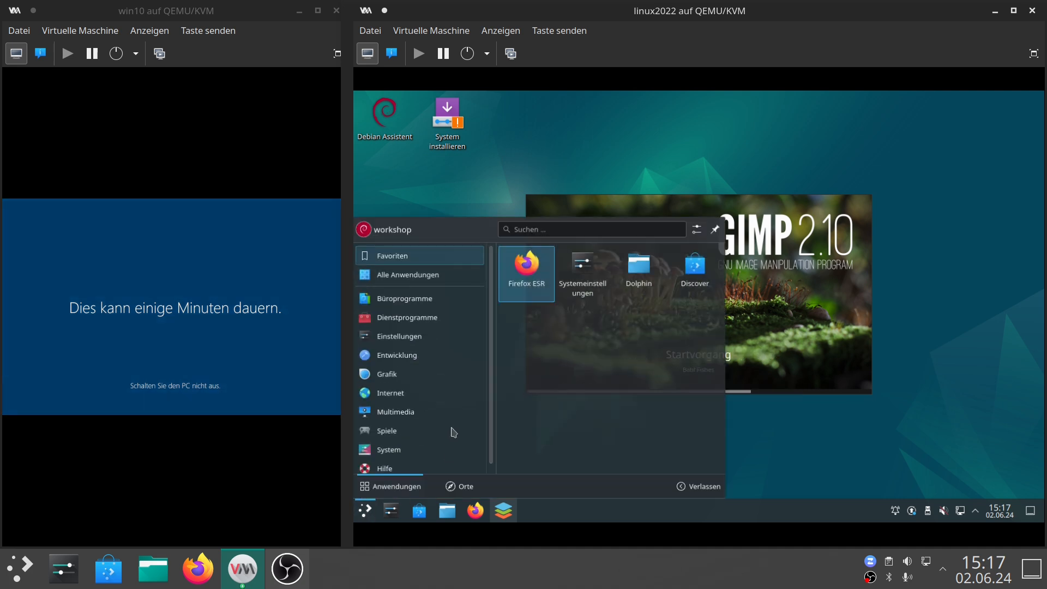
mouse_move(417, 397)
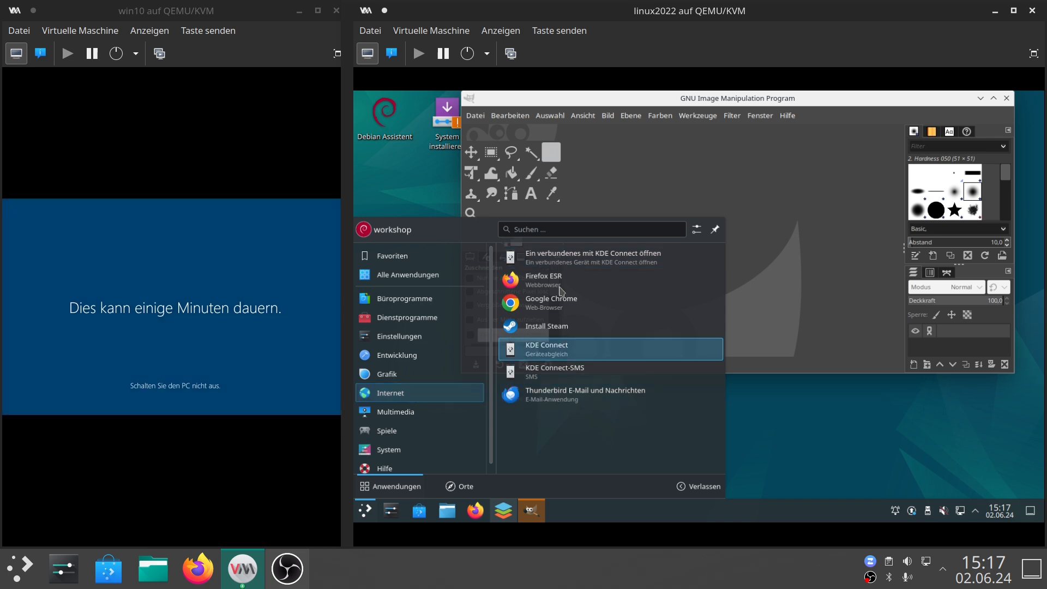
click(543, 279)
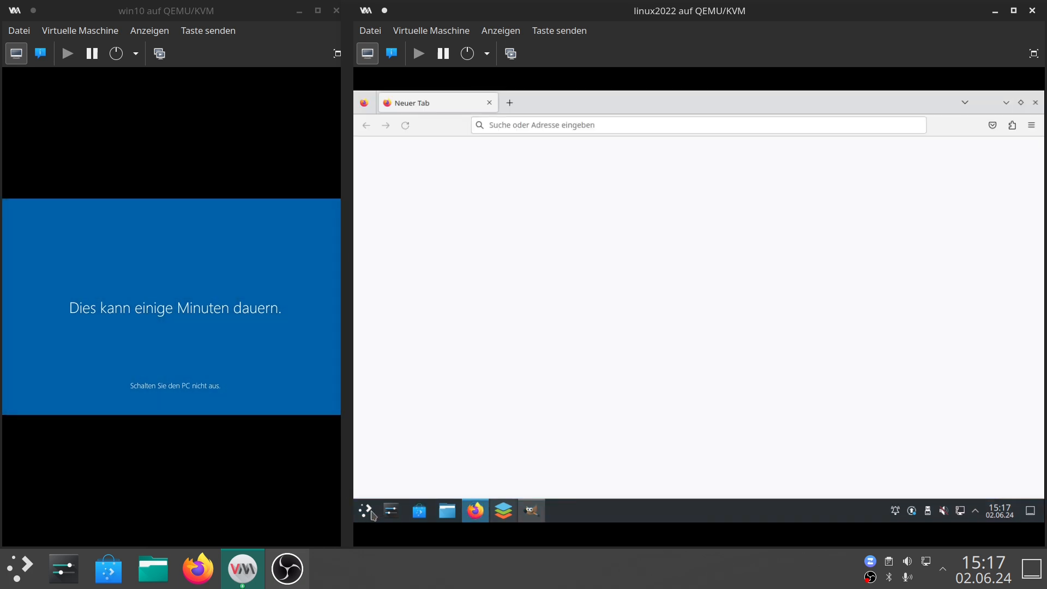
Launch Google Chrome from the Internet category of the Debian application menu.
click(366, 511)
mouse_move(417, 397)
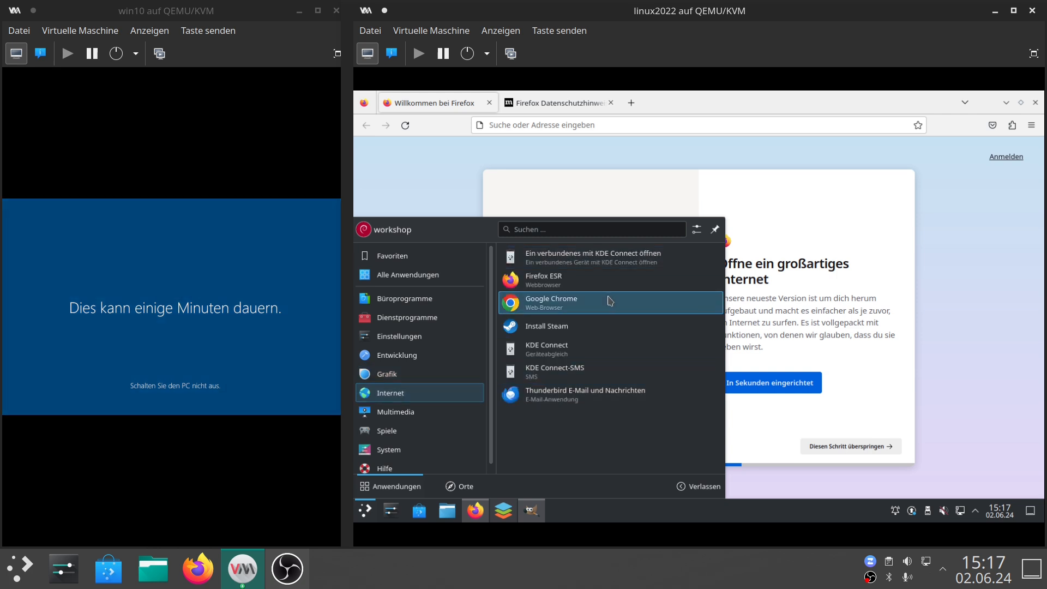
click(609, 301)
click(669, 280)
click(663, 302)
click(804, 332)
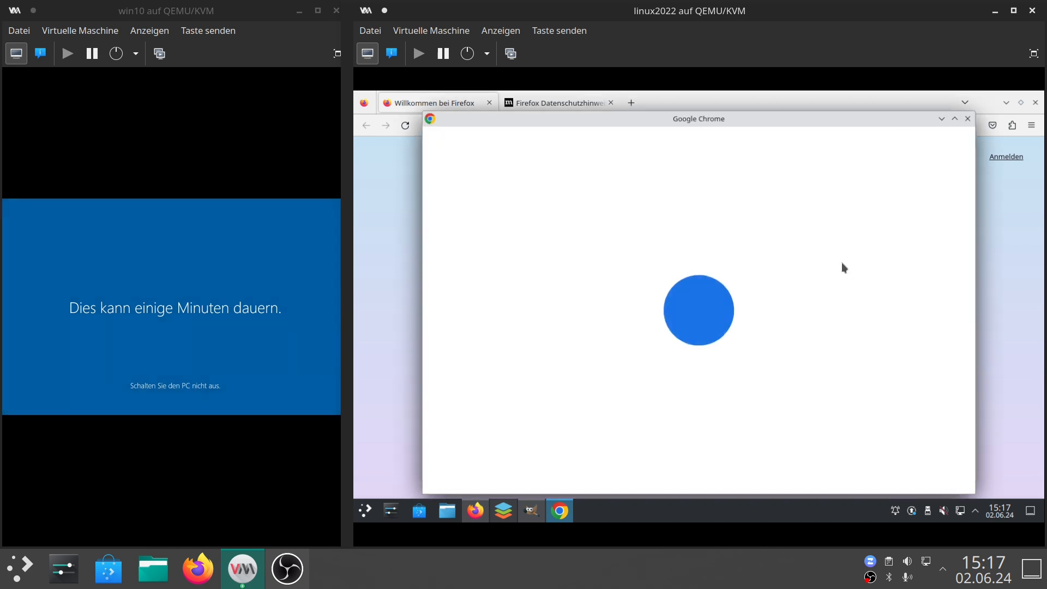
Close the Chrome window and minimize the Firefox window in the Debian VM.
click(967, 119)
click(907, 111)
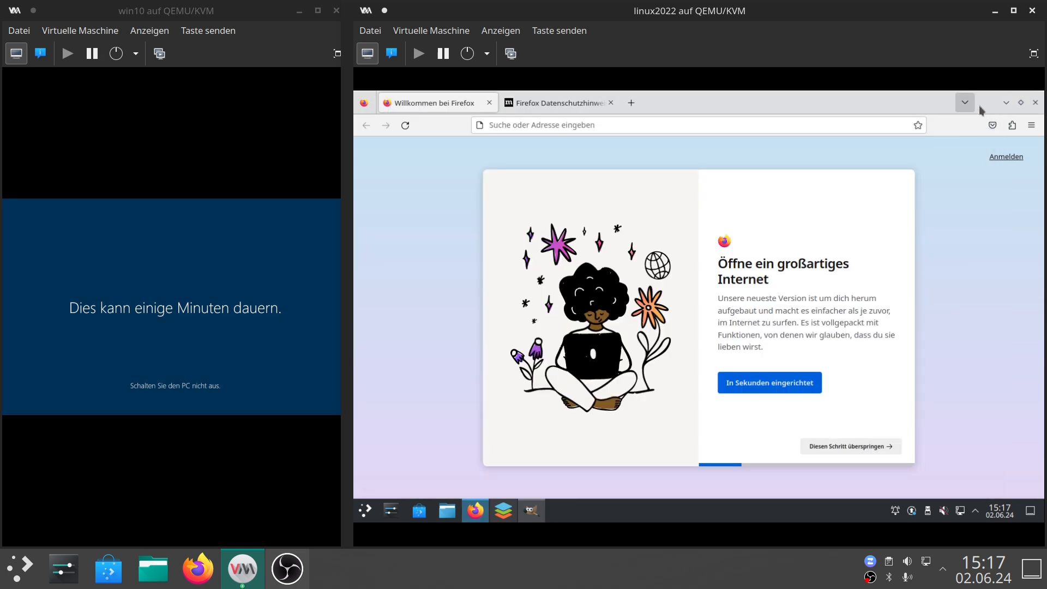
click(1006, 102)
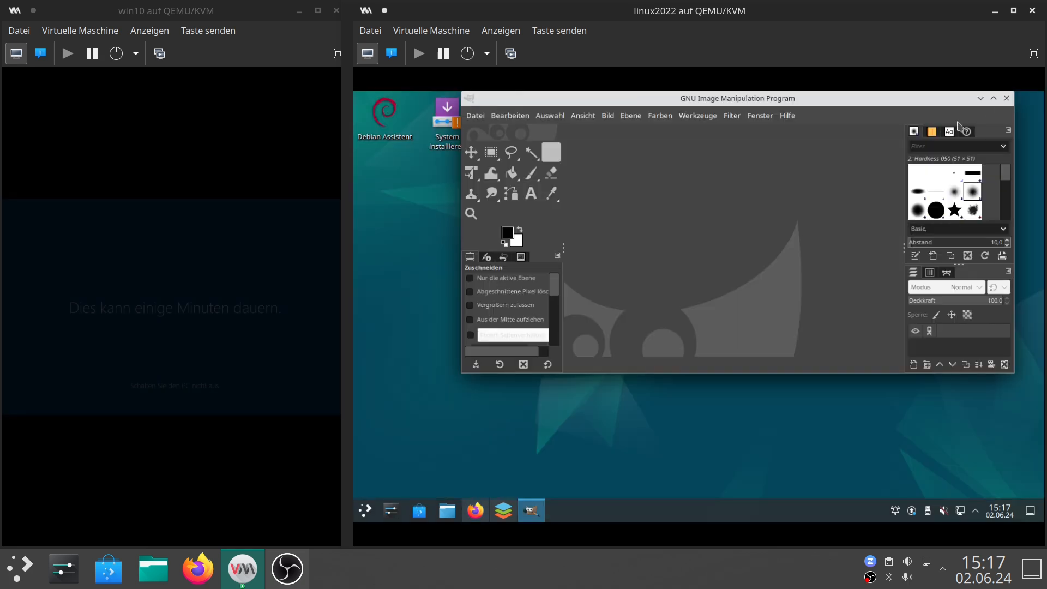
Launch Install Steam from the Games category of the application menu and confirm the installation.
click(365, 510)
mouse_move(413, 375)
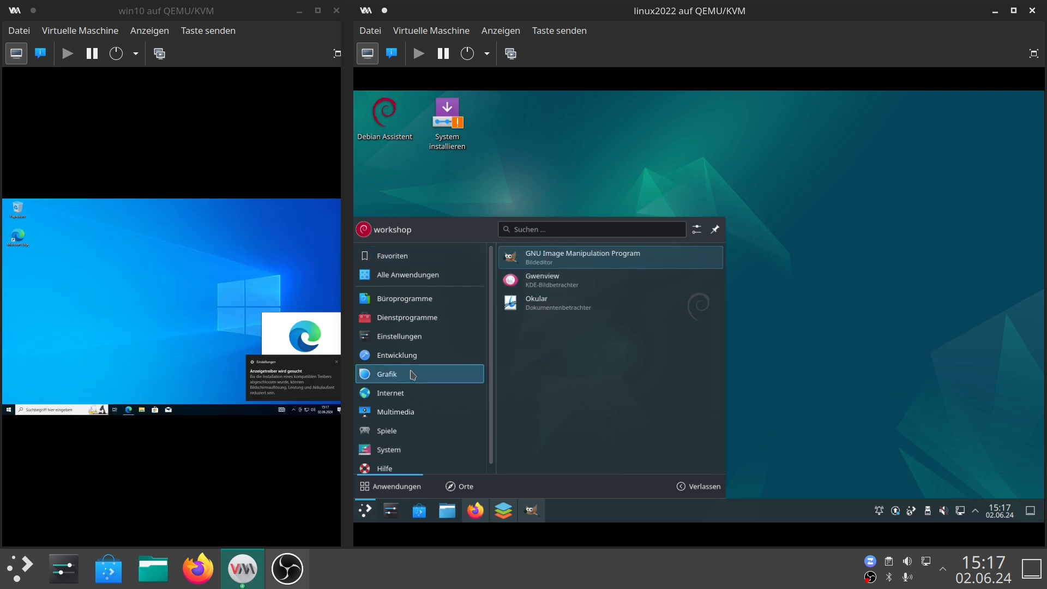
mouse_move(413, 437)
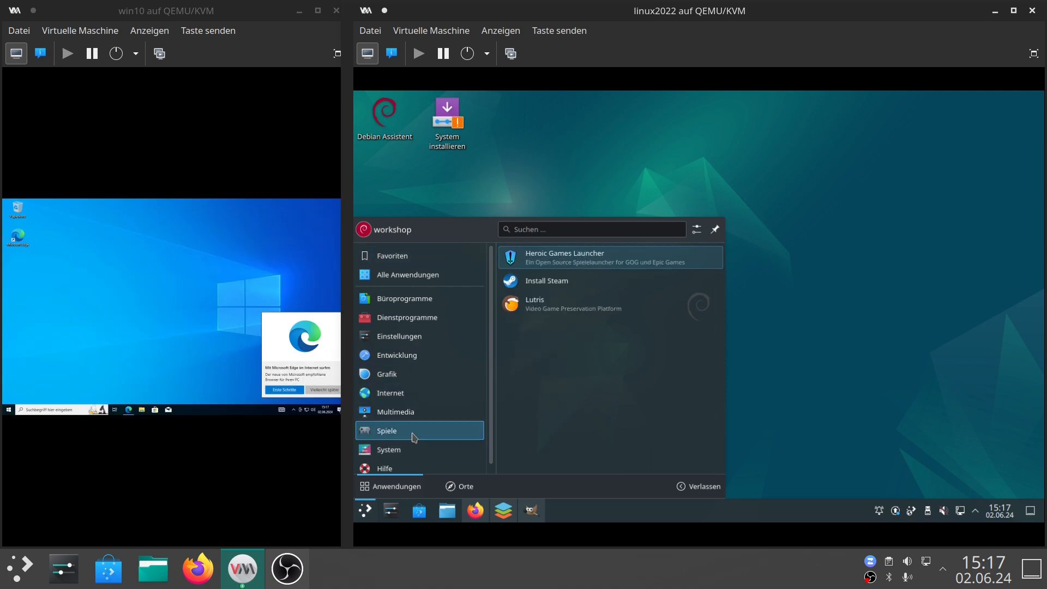
click(560, 287)
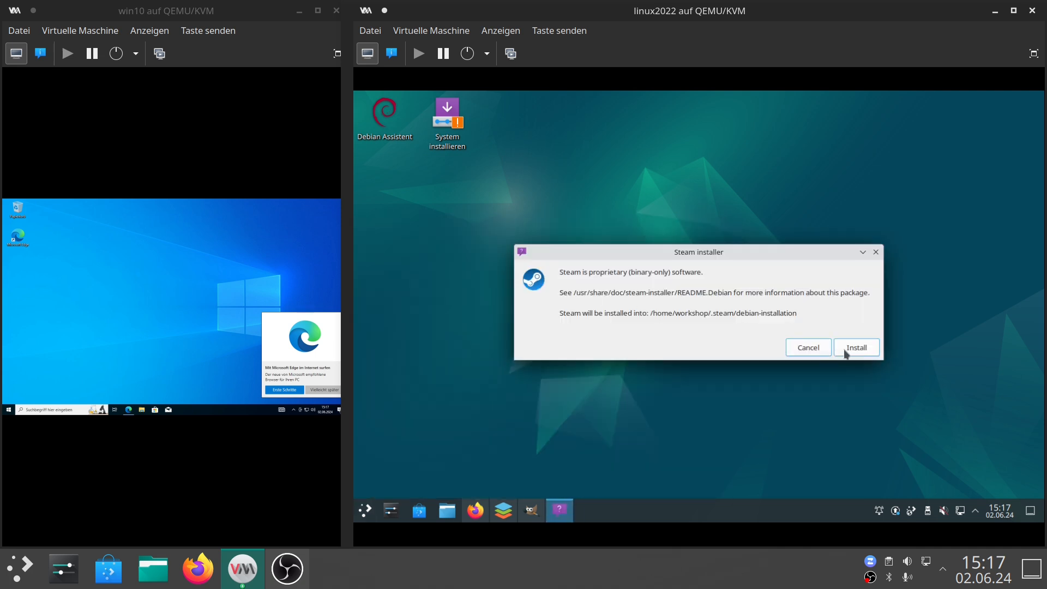
click(846, 354)
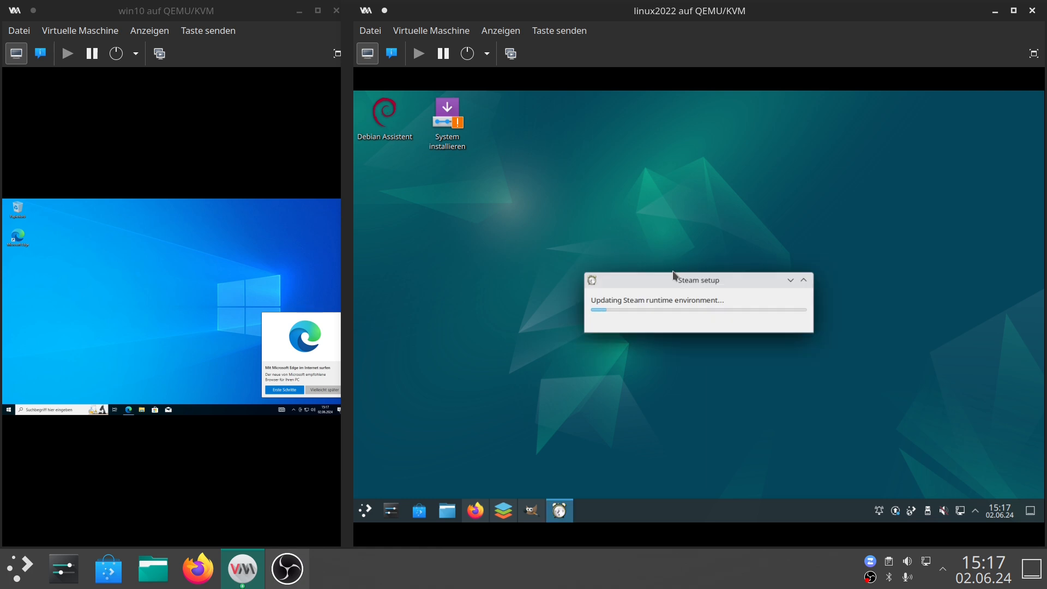
click(365, 511)
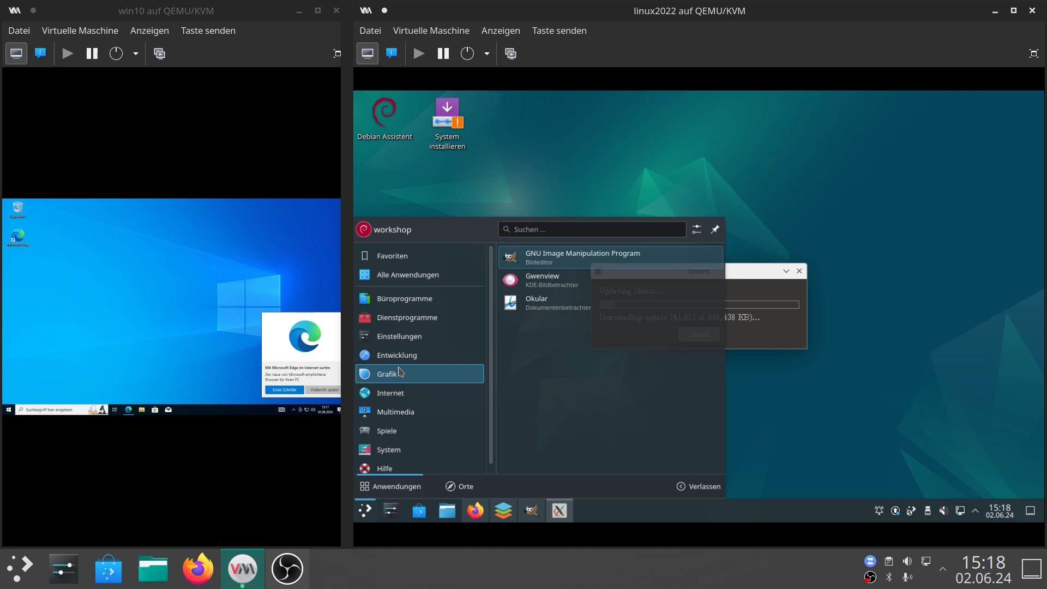
mouse_move(400, 398)
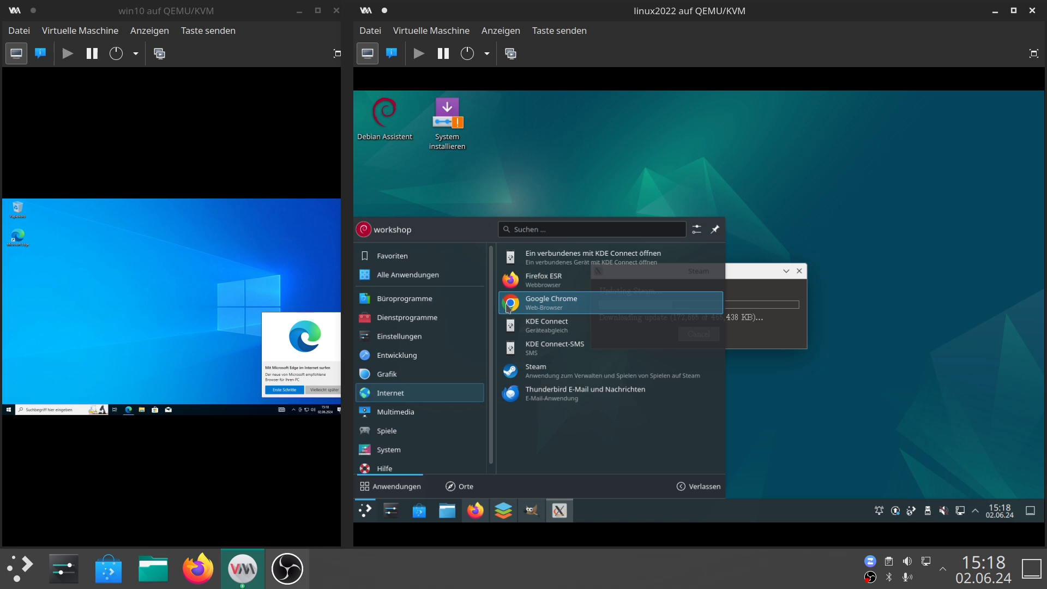
mouse_move(436, 317)
click(866, 403)
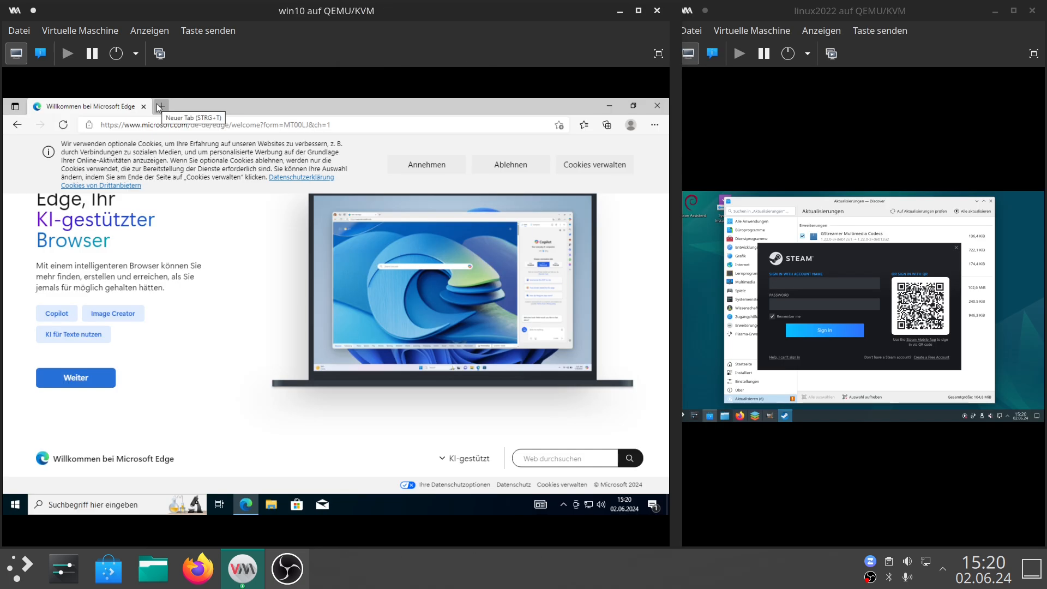
Open a new Edge tab in the Windows VM and search the web for onlyofficeorg.
click(159, 107)
click(159, 130)
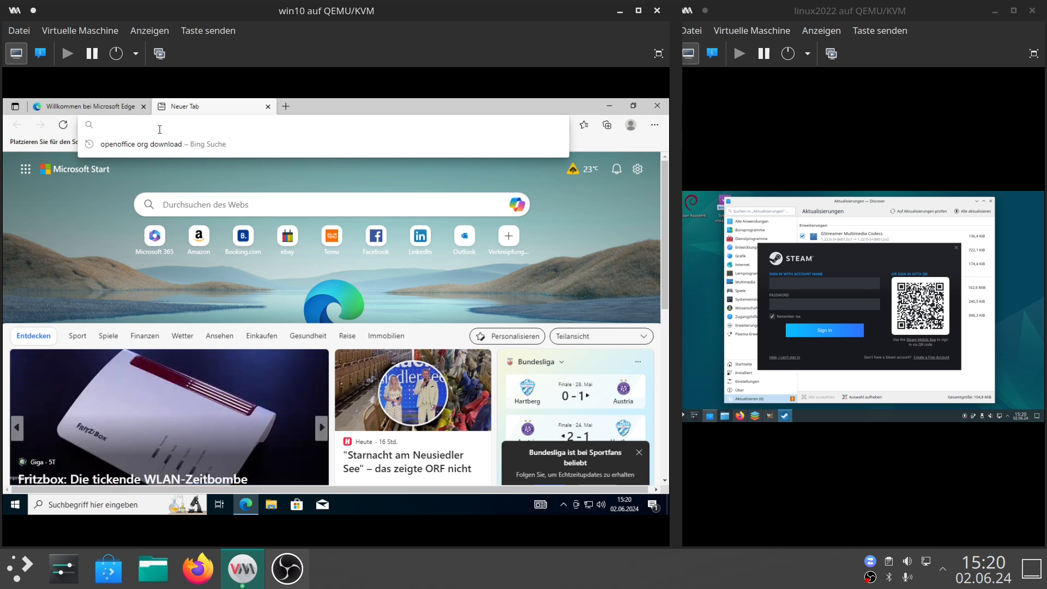
text(onlyofficeorg)
key(Return)
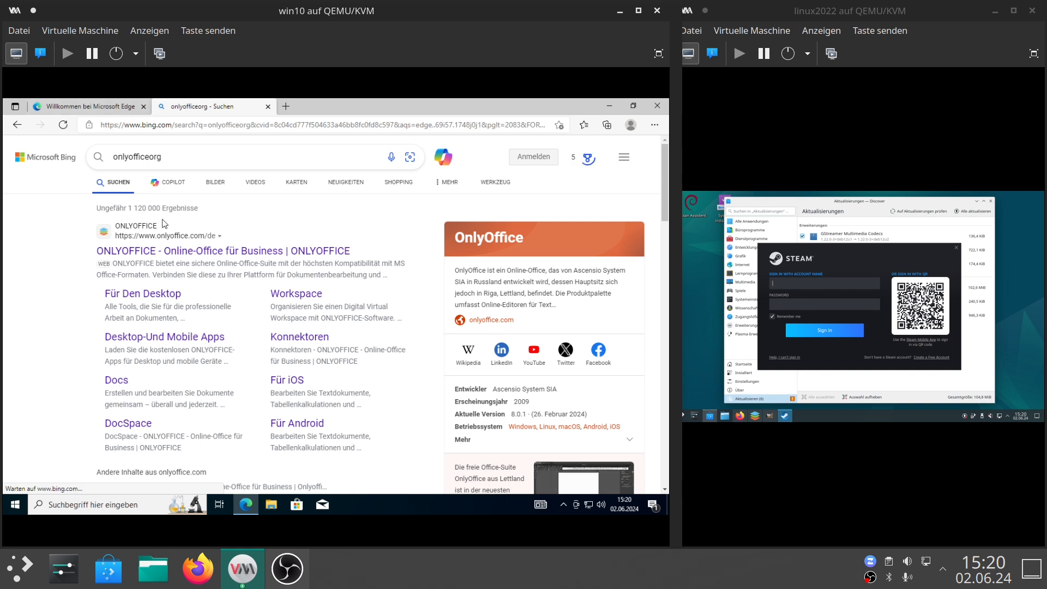
Open the ONLYOFFICE desktop download page, download the Windows x64 MSI and open the downloaded file.
click(122, 293)
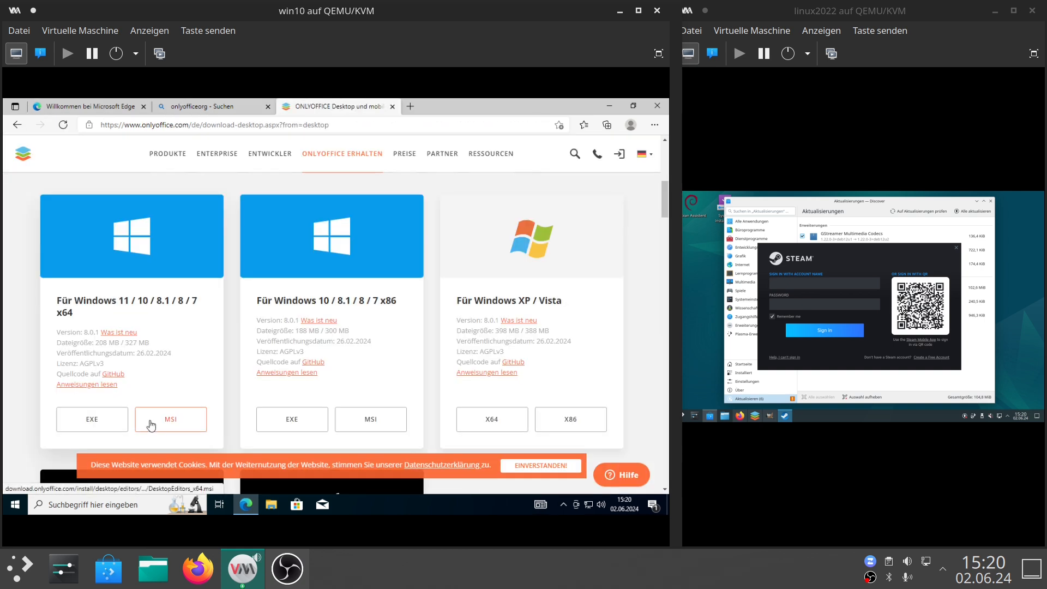
click(151, 423)
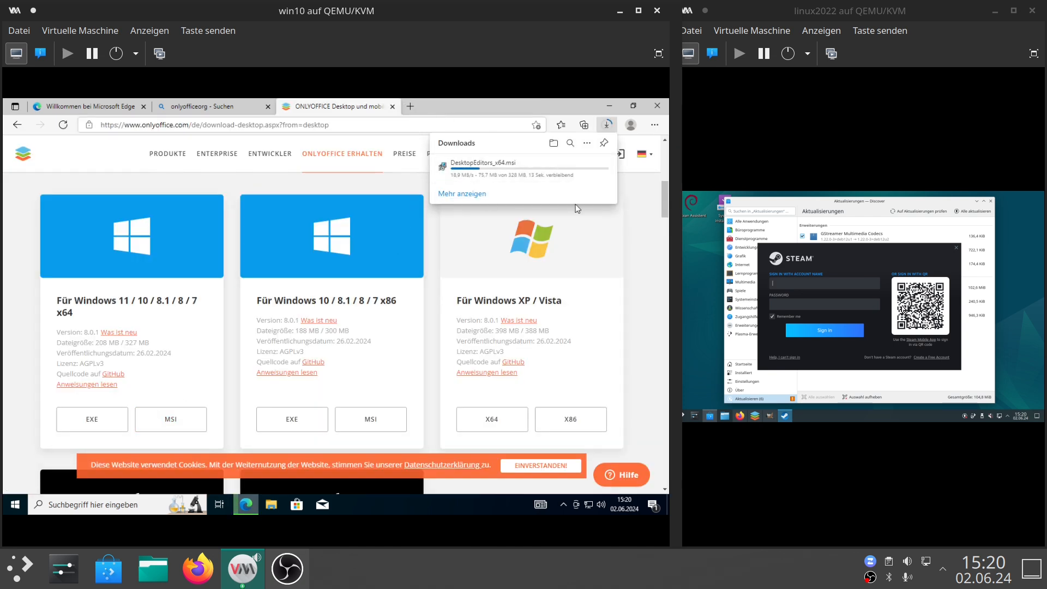
click(460, 172)
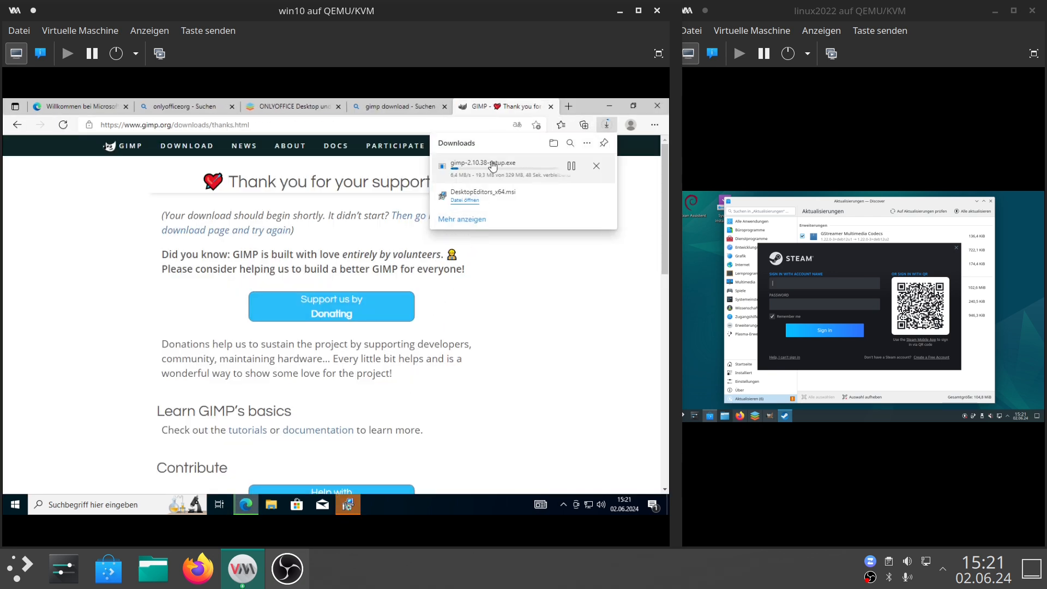
Open a new tab and search the web for steam installer.
click(569, 106)
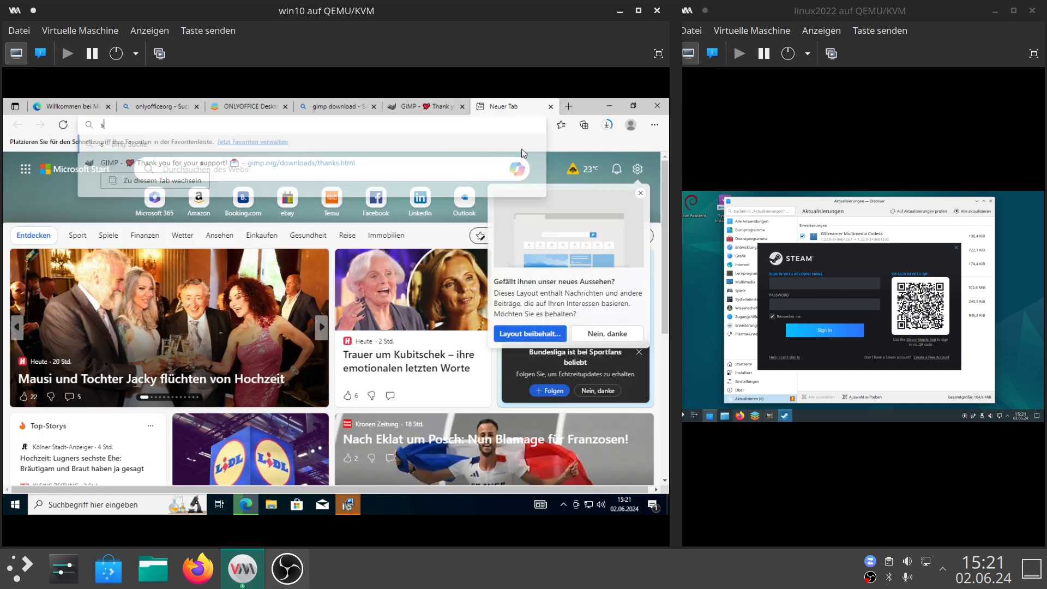
text(steam)
text( installer)
key(Return)
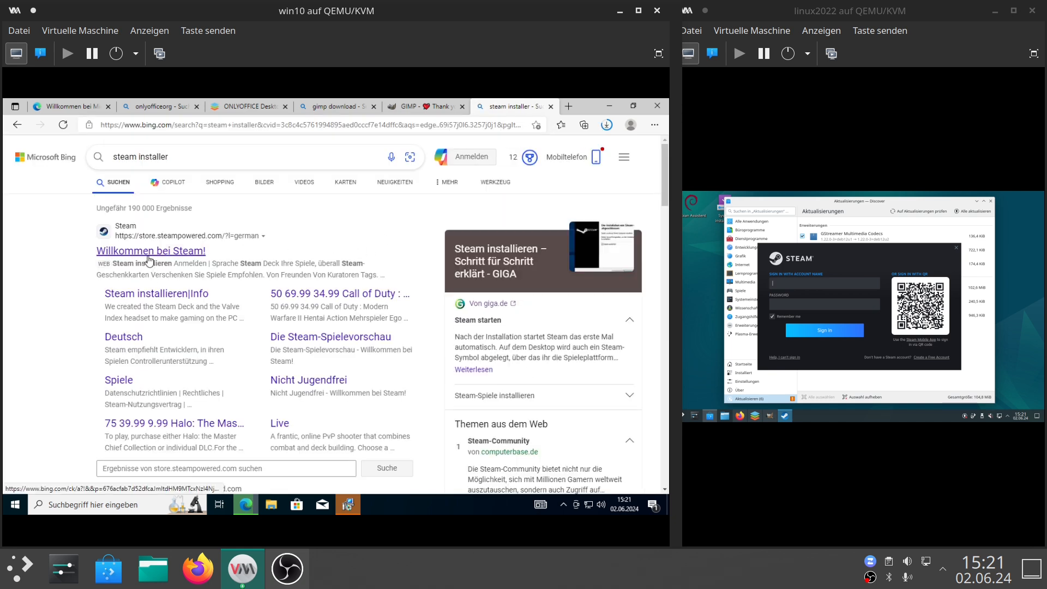
Open the Steam store site, download the Steam installer for Windows and start the downloaded GIMP setup.
click(149, 252)
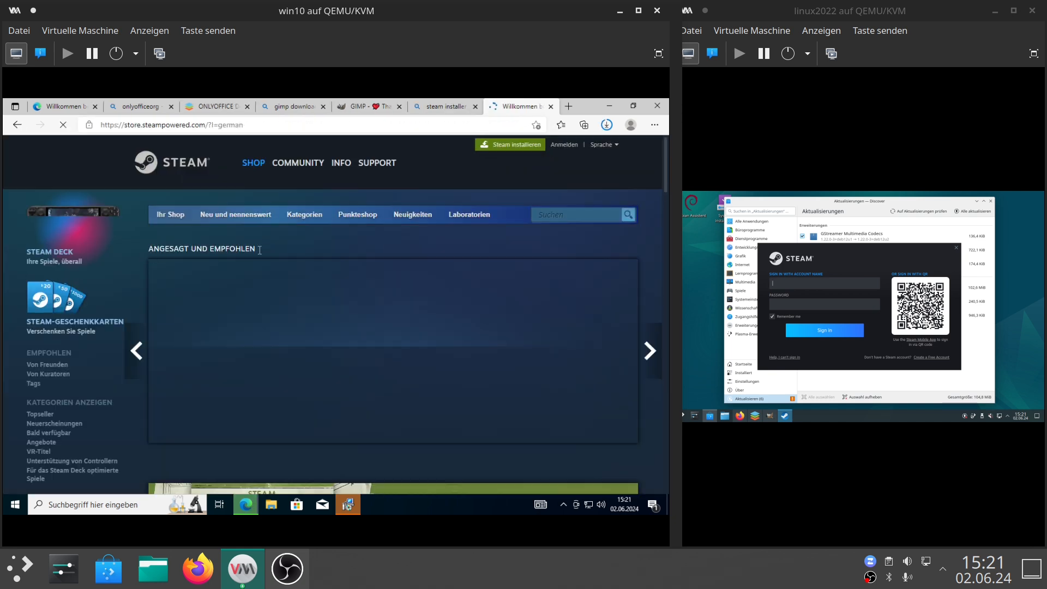
click(516, 146)
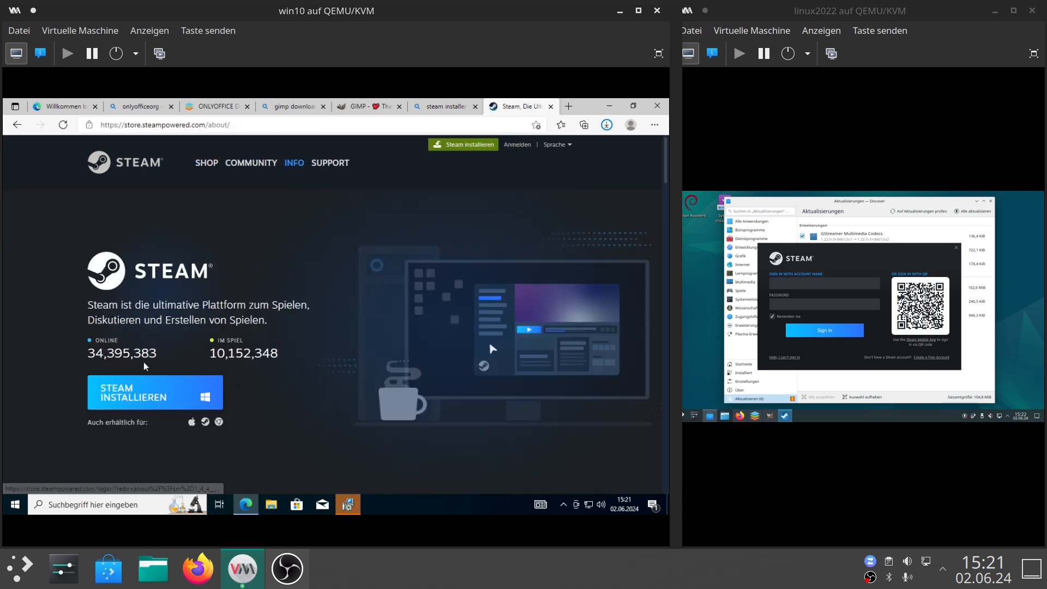
click(133, 393)
click(469, 207)
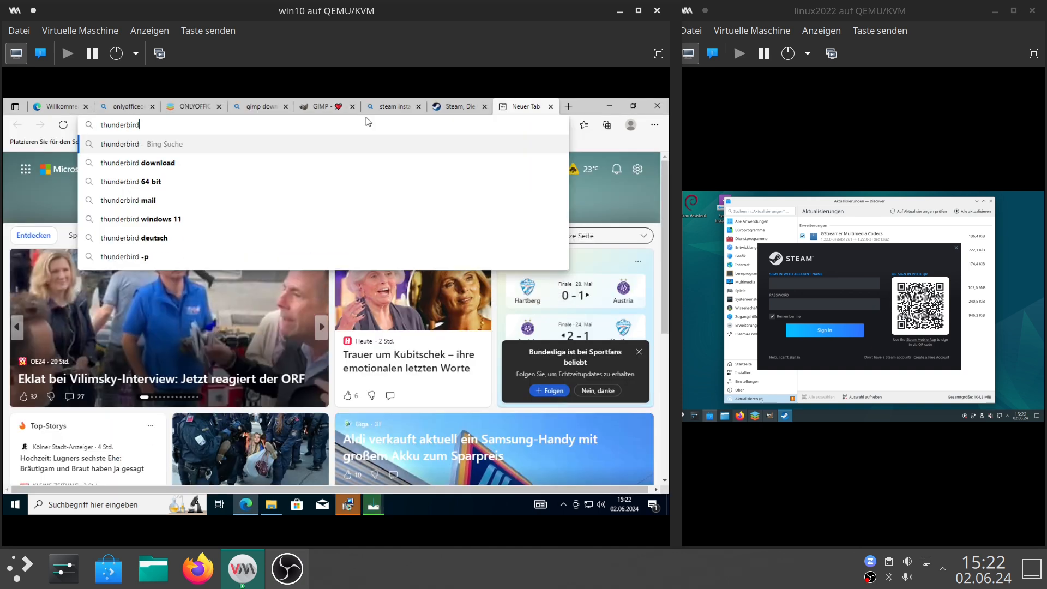
key(Return)
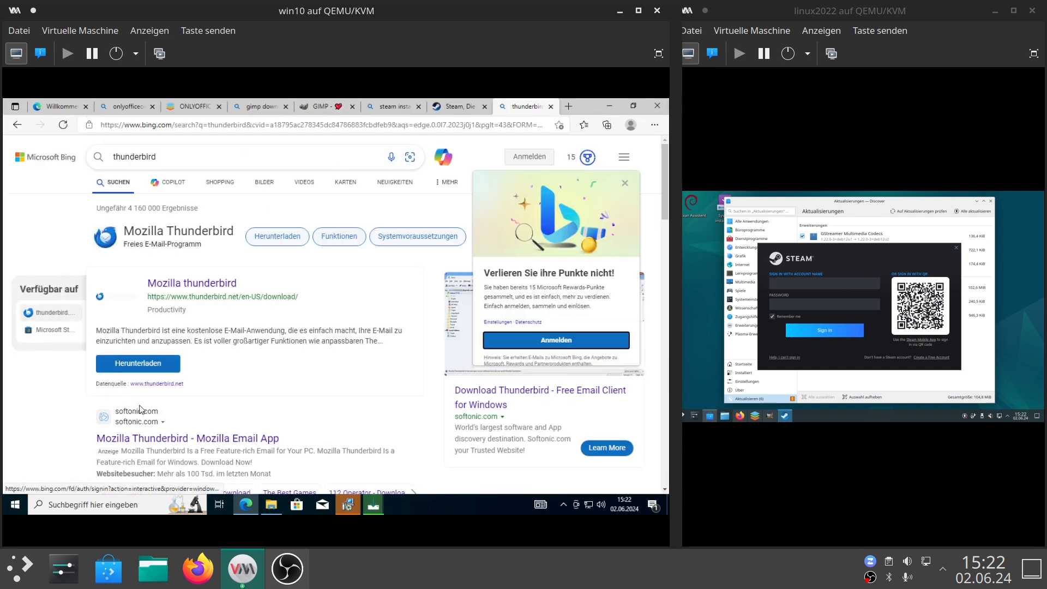
Open the Thunderbird download page from the Thunderbird search results.
scroll(158, 336, down, 1)
click(147, 312)
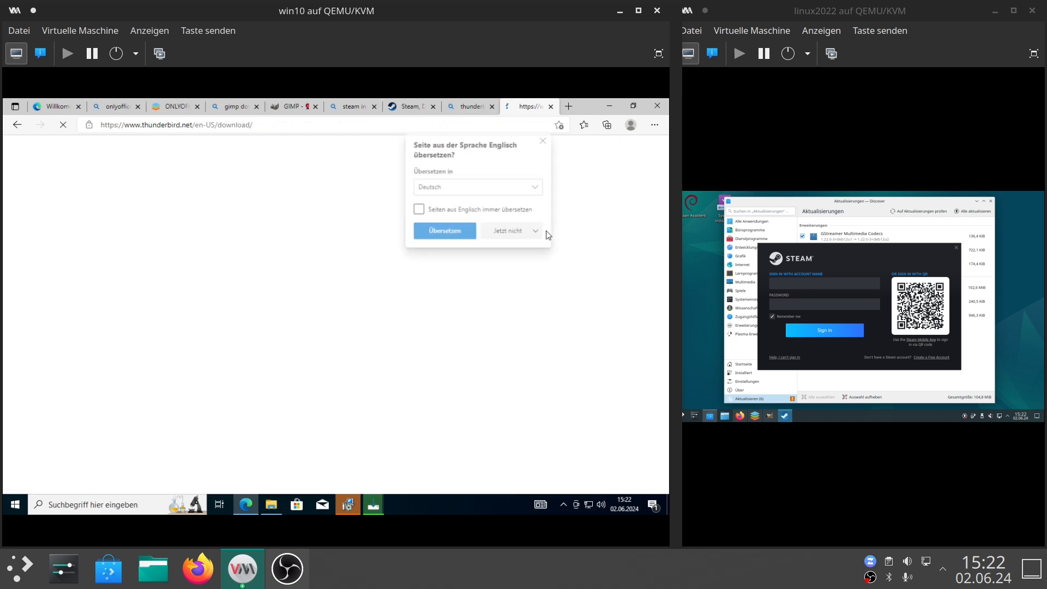
Open a new tab and search the web for vlc player.
click(569, 106)
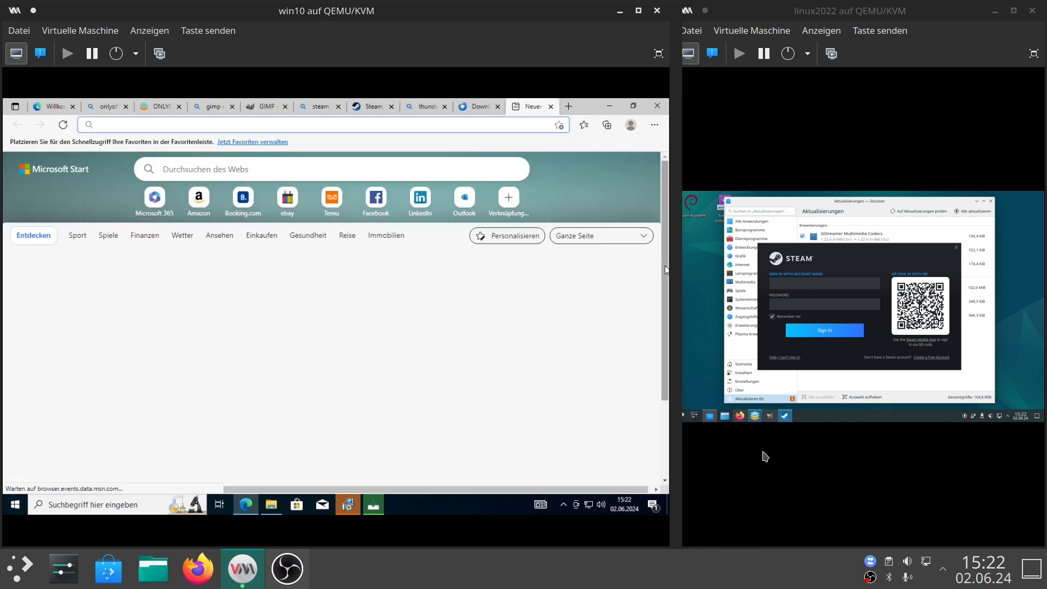
click(323, 130)
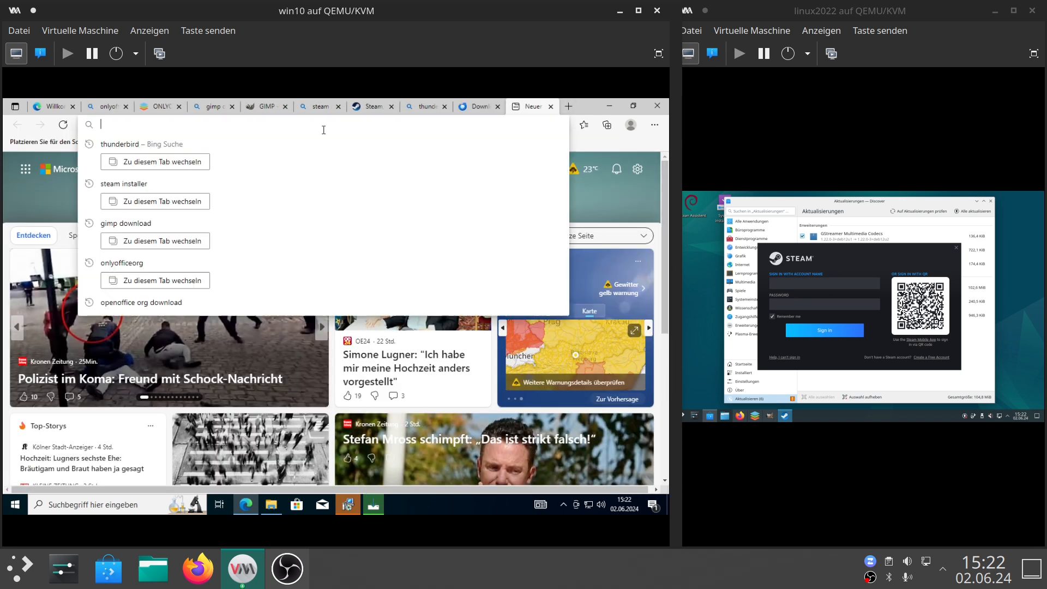
text(vlc player)
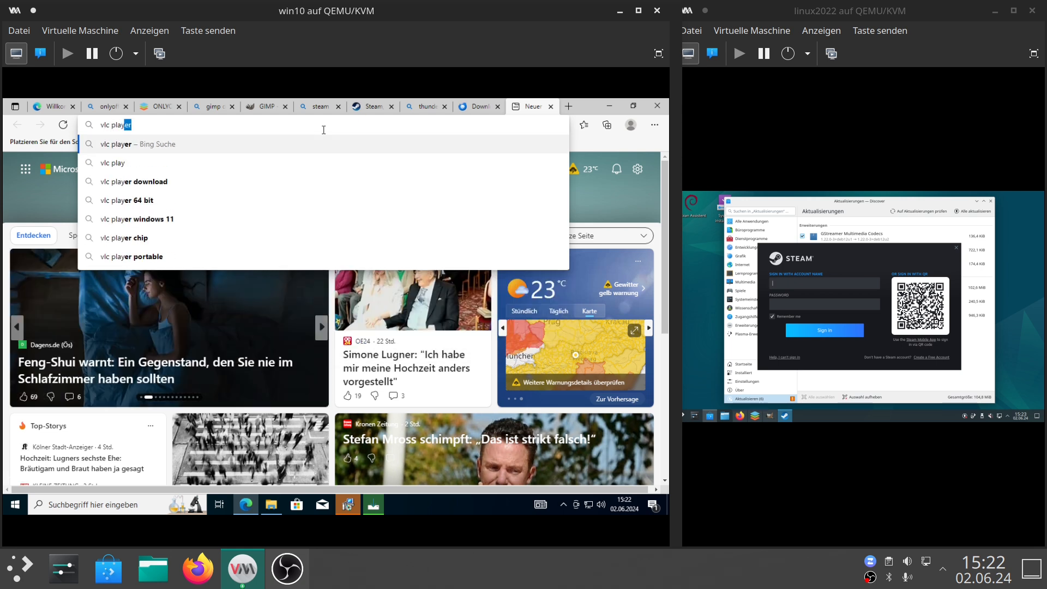
key(Return)
click(174, 305)
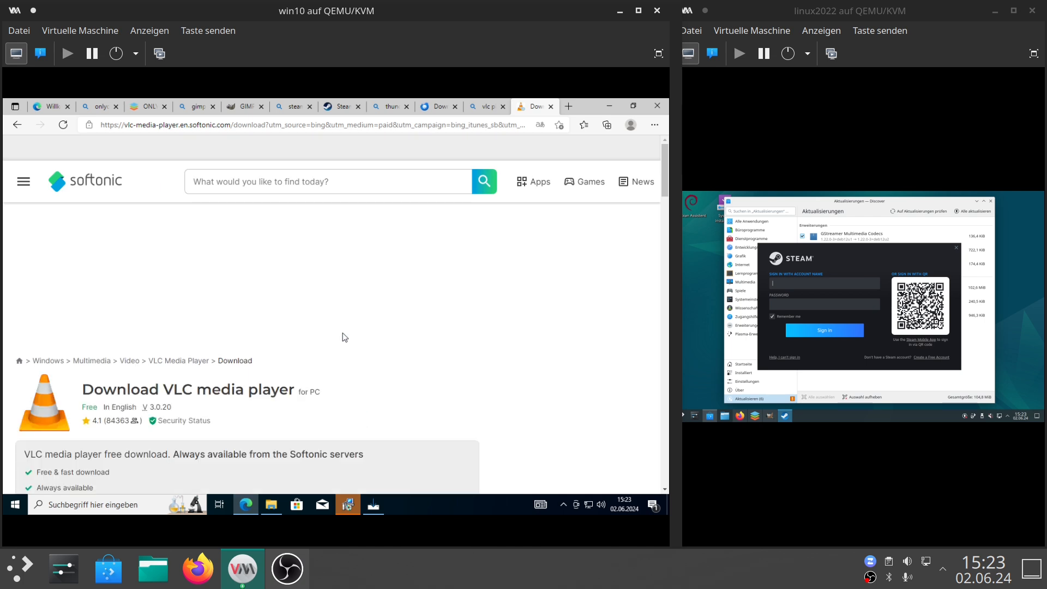
scroll(344, 337, down, 2)
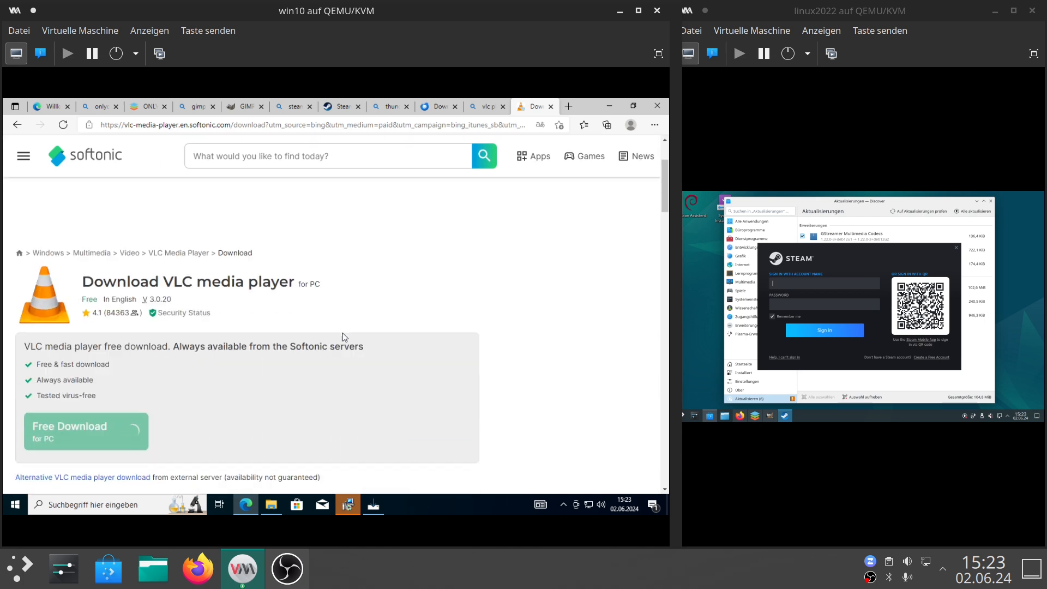
scroll(342, 332, up, 2)
click(551, 107)
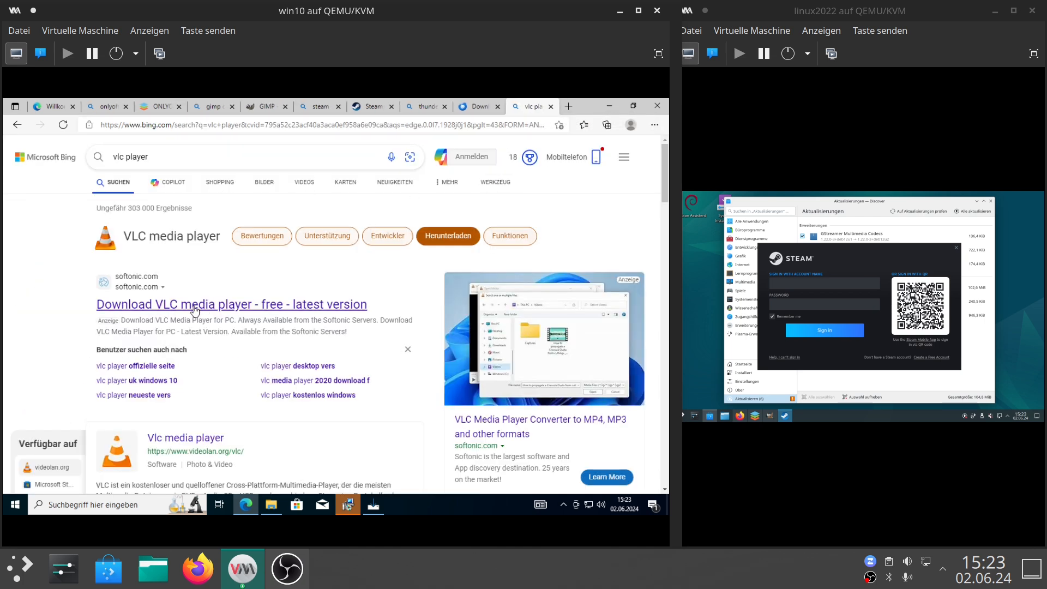
Open the official videolan.org VLC page from the results and download VLC.
scroll(195, 309, down, 3)
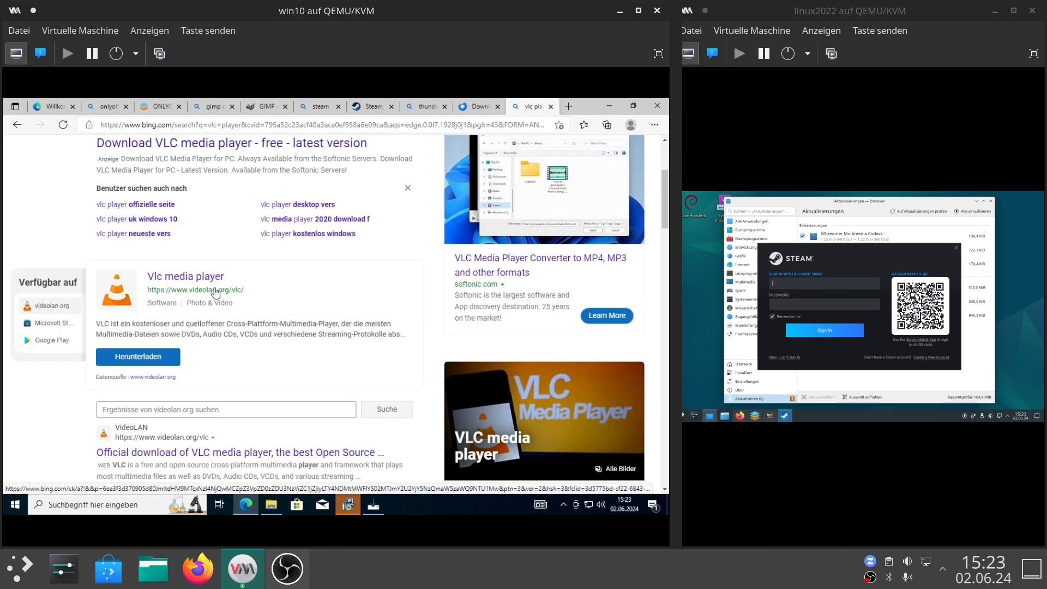
click(215, 290)
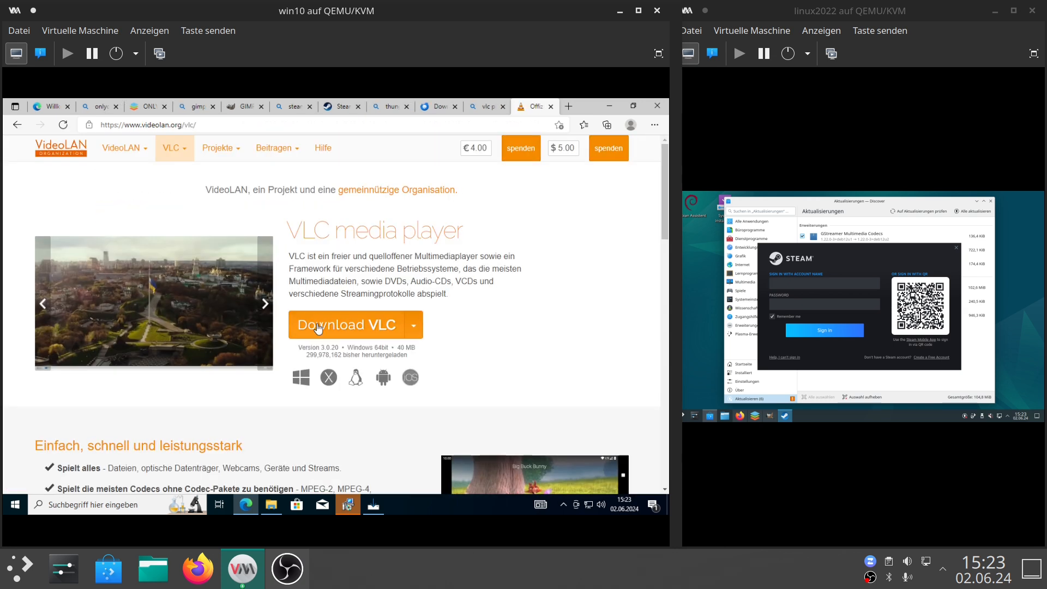
click(318, 326)
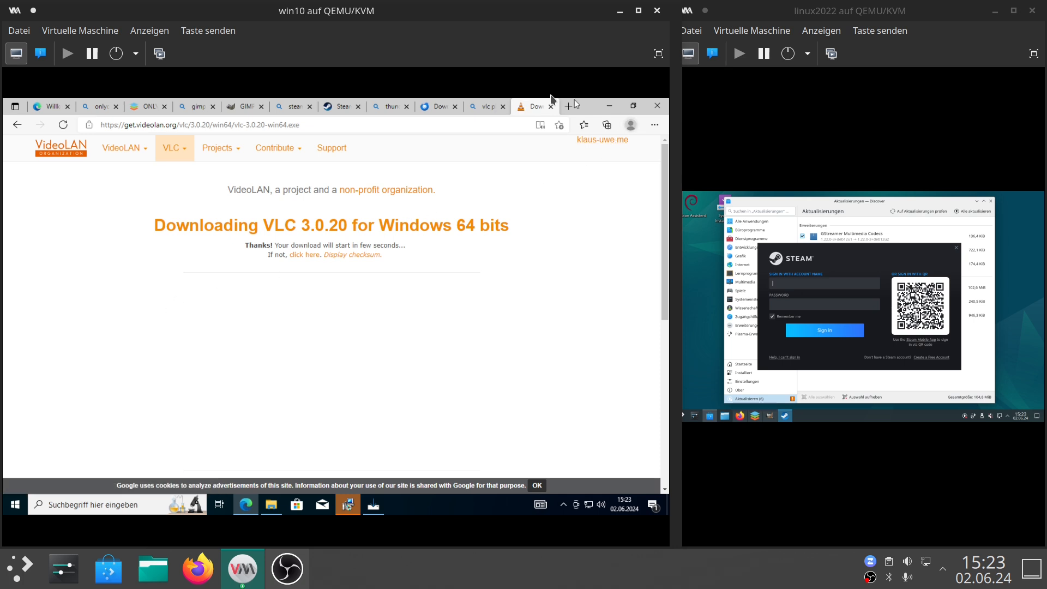
Open the browser's downloads list and run the SteamSetup.exe installer.
click(655, 125)
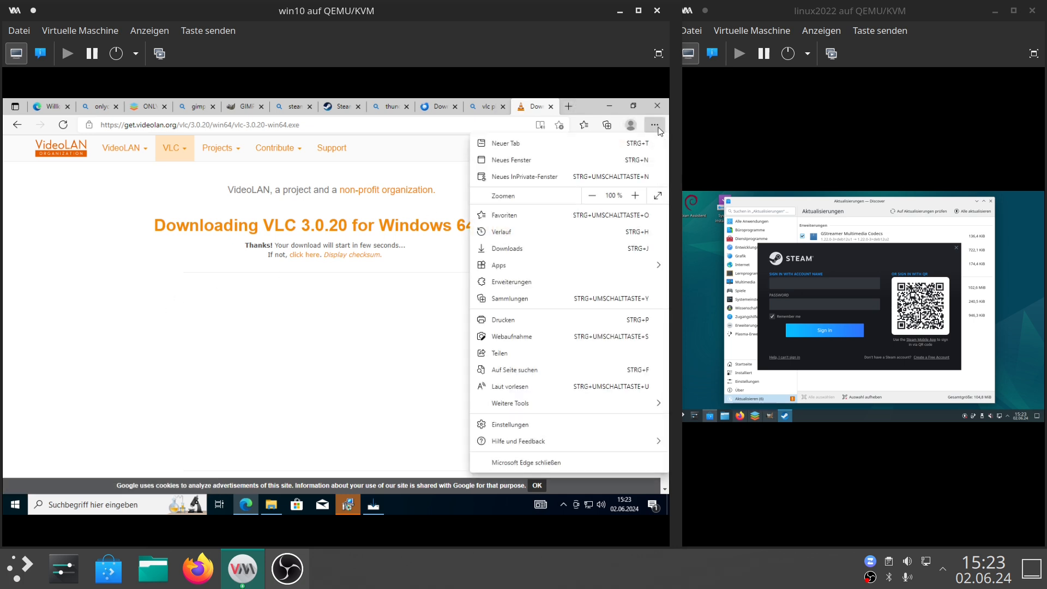
click(507, 248)
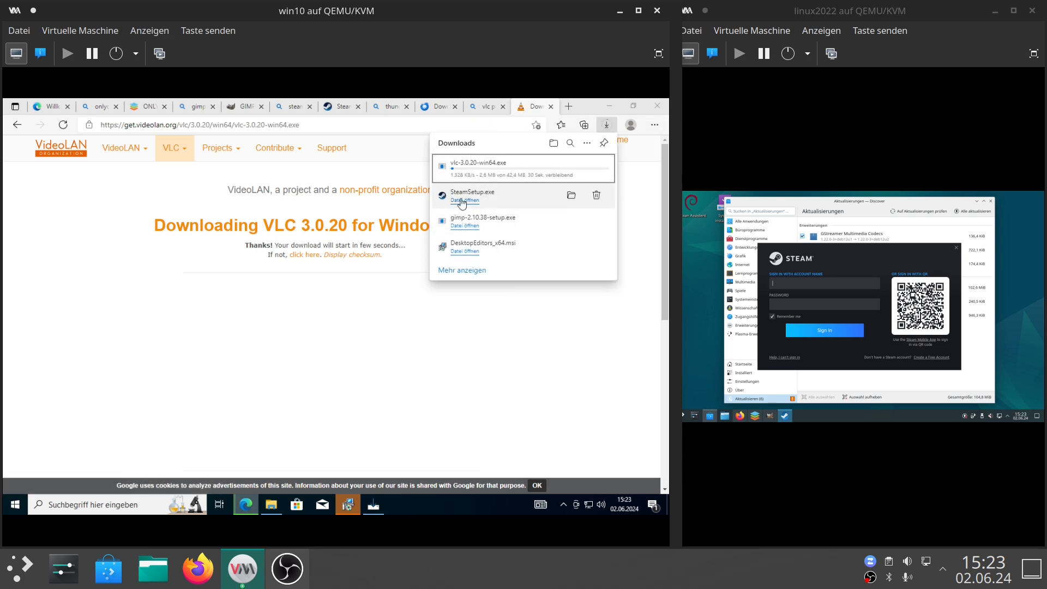
click(463, 200)
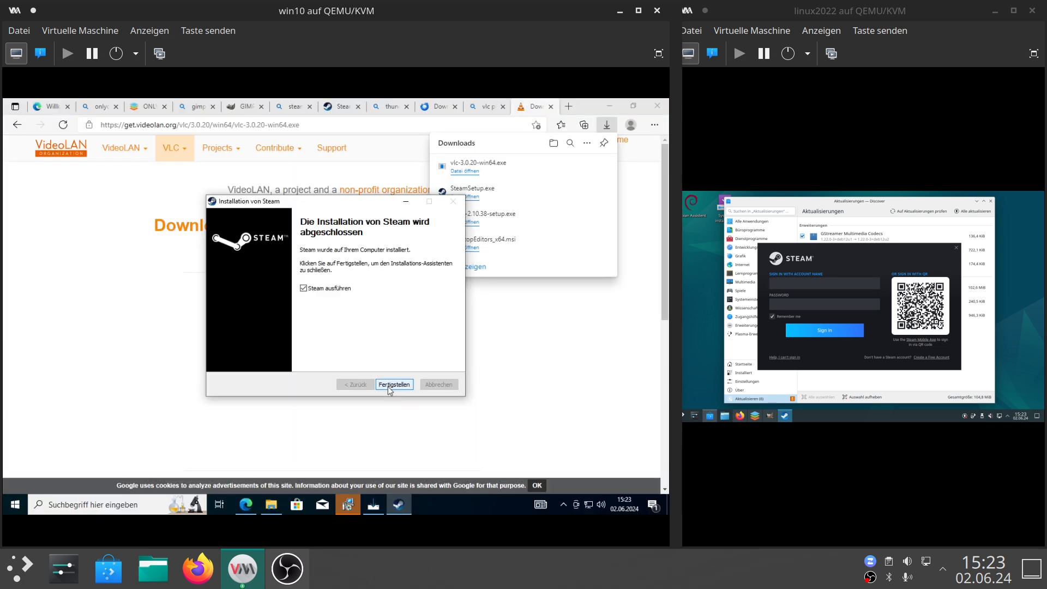
Finish the completed Steam and GIMP setup wizards.
click(394, 384)
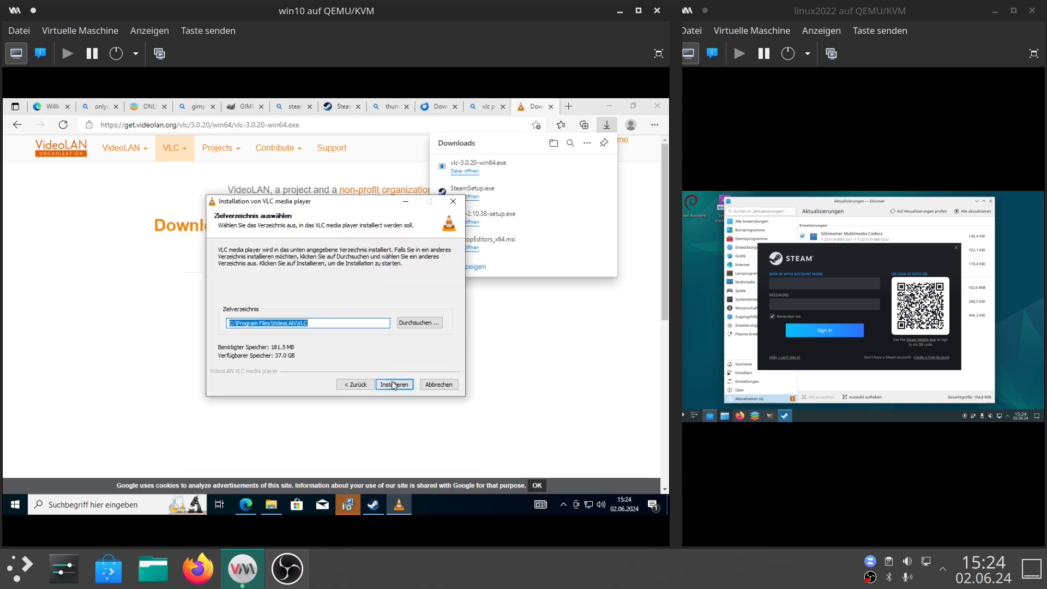
click(394, 384)
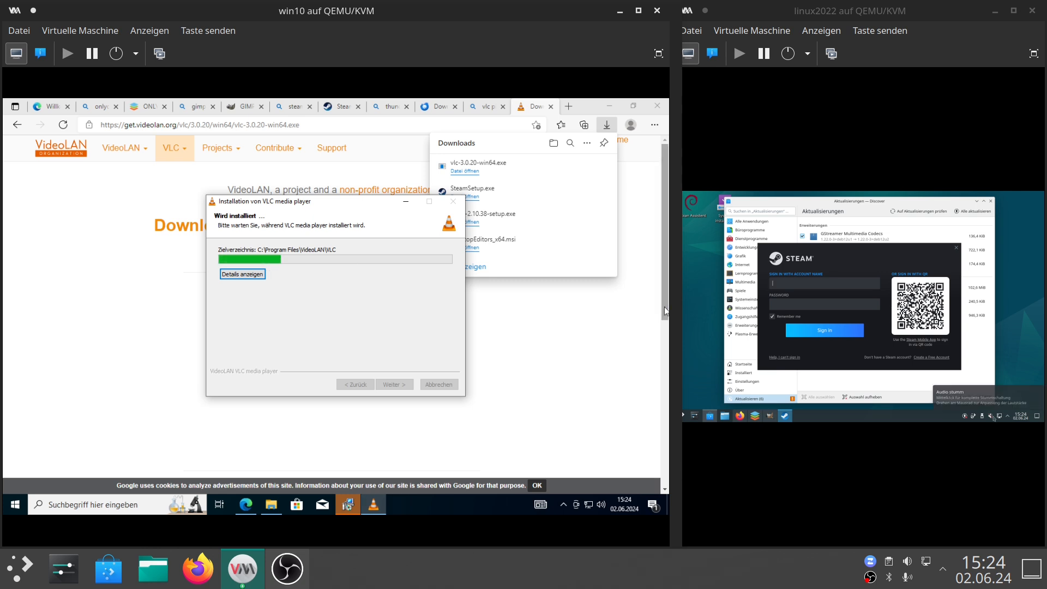
Finish the VLC media player installer and confirm VLC's privacy and network access settings on first launch.
mouse_move(52, 507)
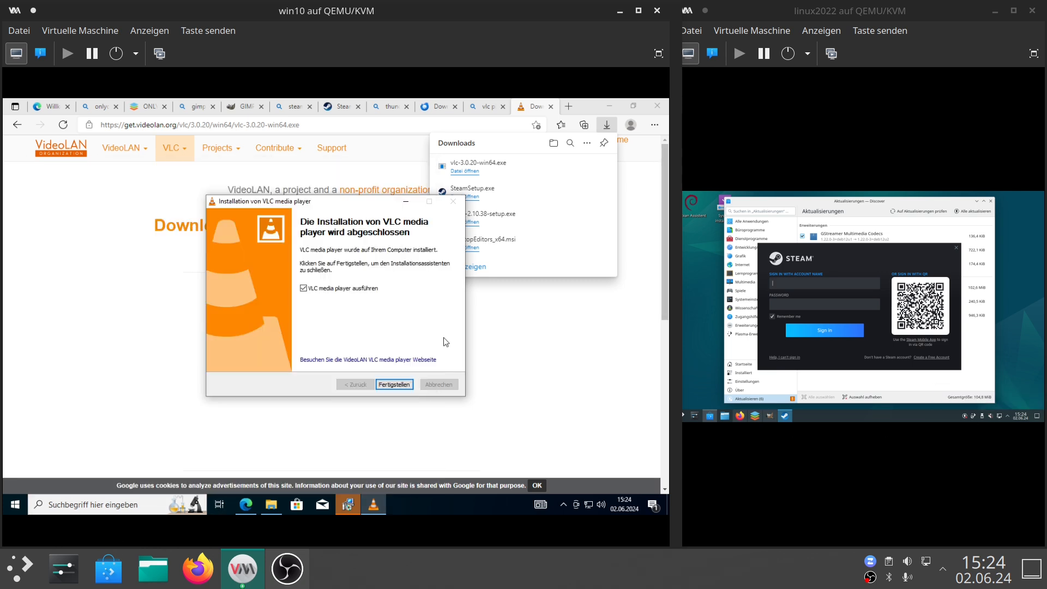
click(394, 384)
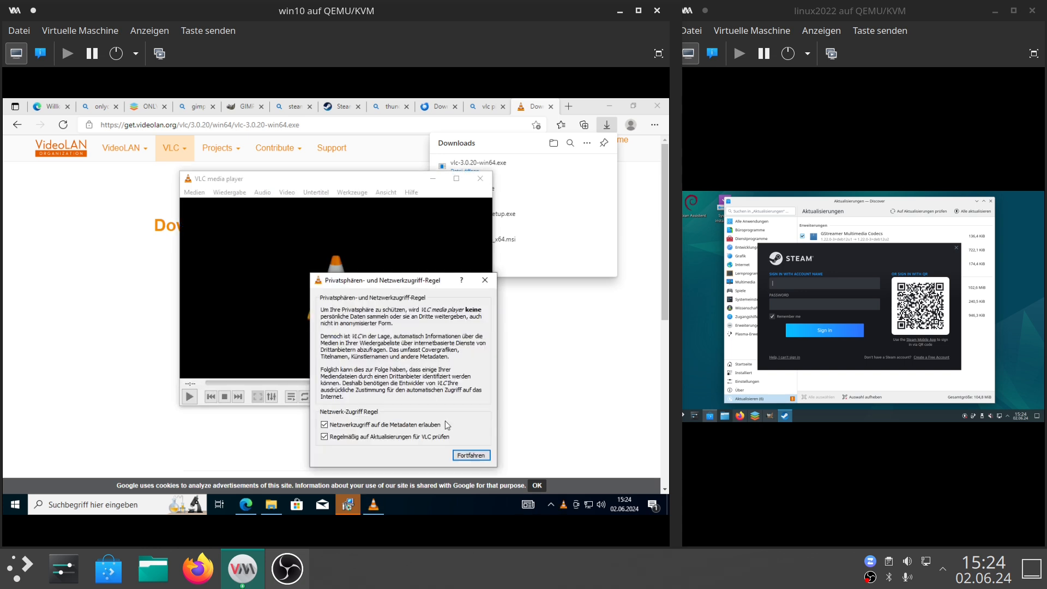
click(464, 451)
Open Windows Settings from the Start menu.
key(super)
click(21, 456)
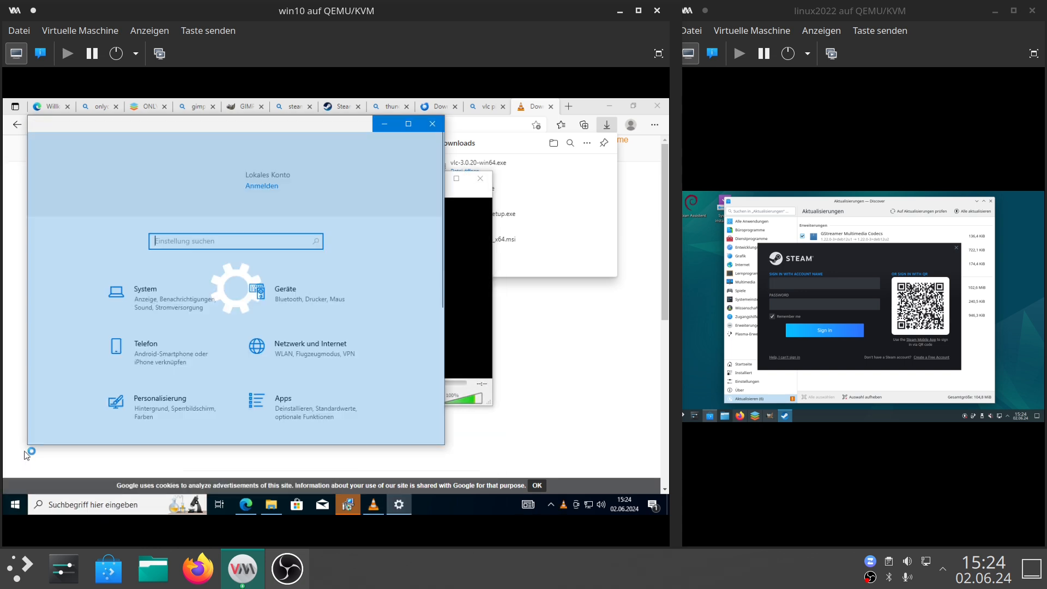
click(511, 201)
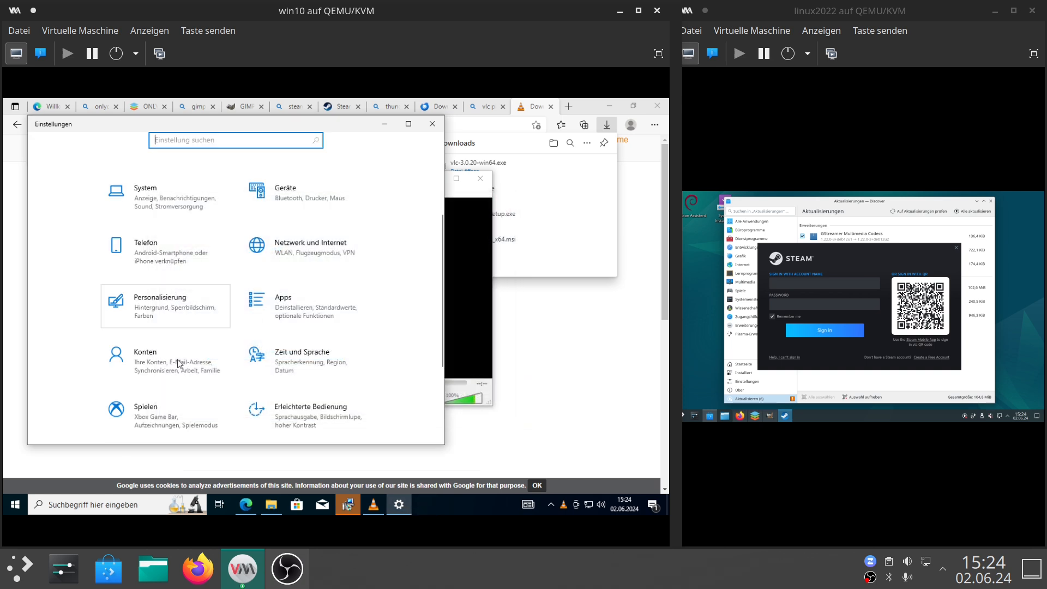